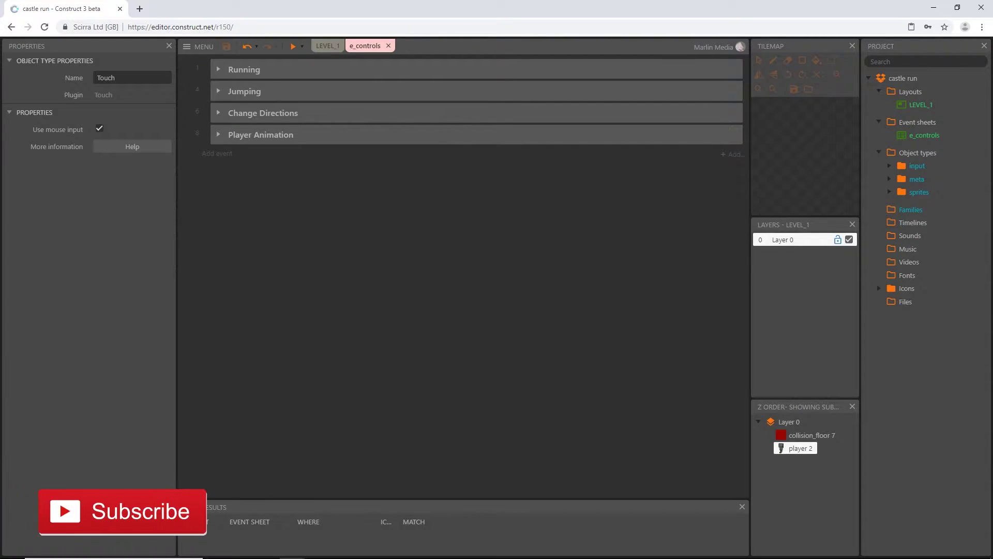
Step: Insert a Tilemap object at the top-left corner of the LEVEL_1 layout
click(326, 45)
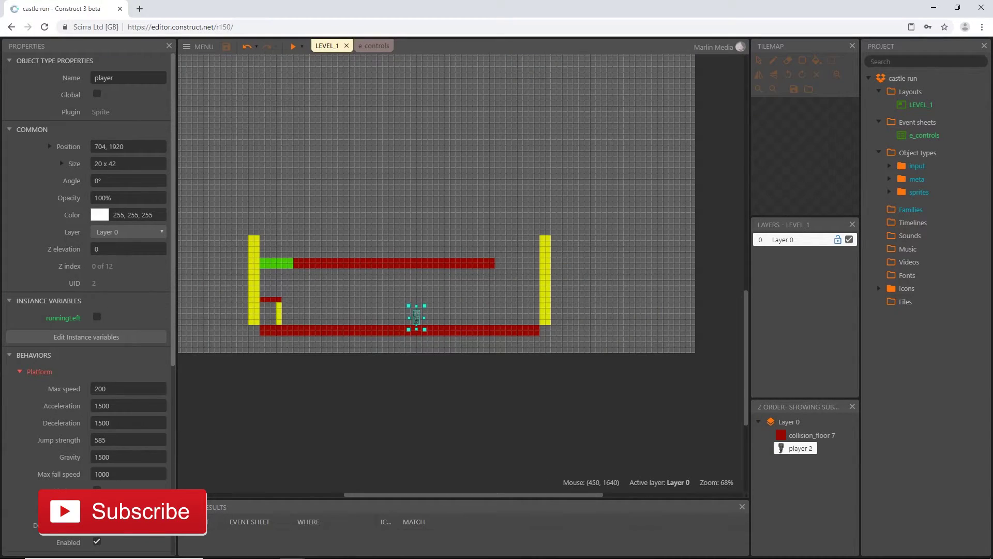
ctrl+scroll(327, 227, down, 5)
middle_drag(342, 164, 370, 285)
key(minus)
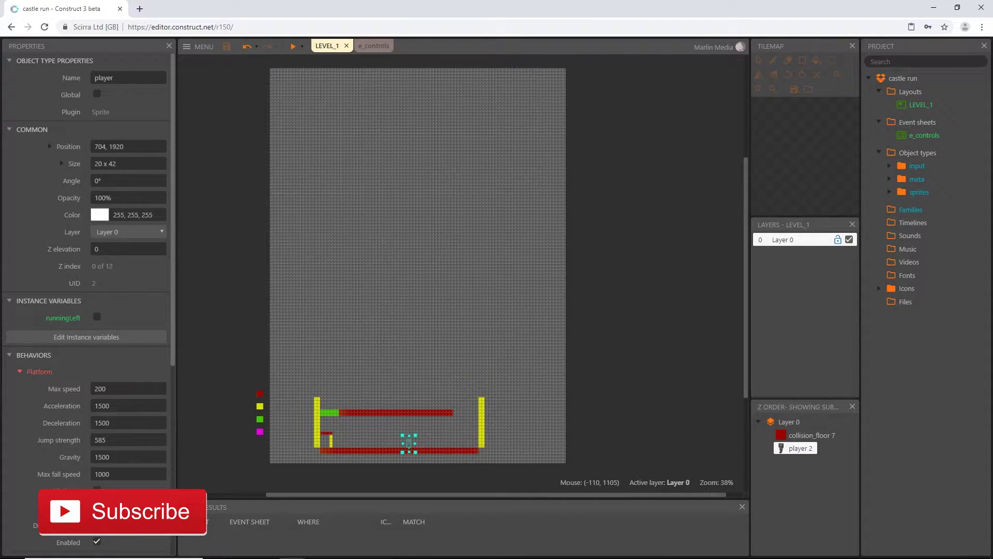
double_click(248, 286)
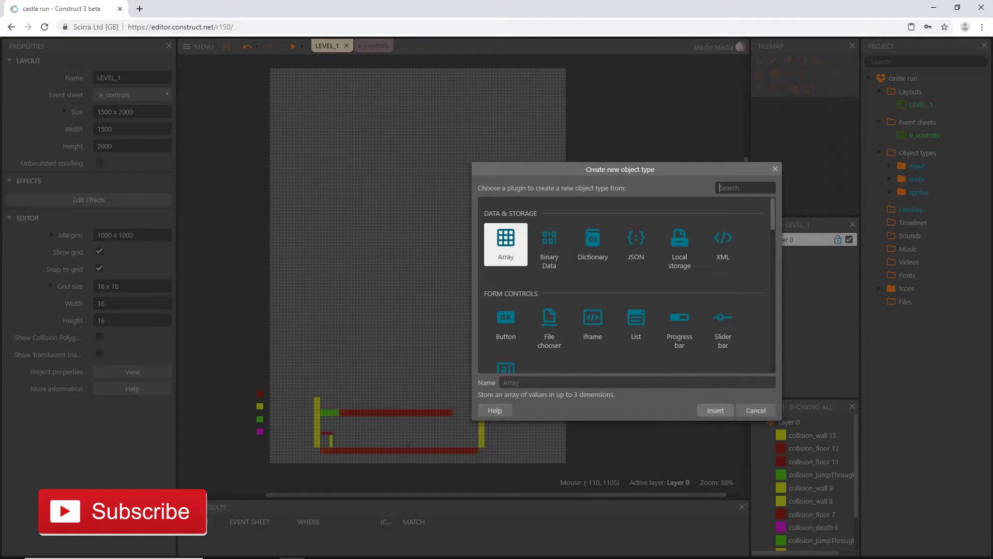
scroll(550, 303, down, 8)
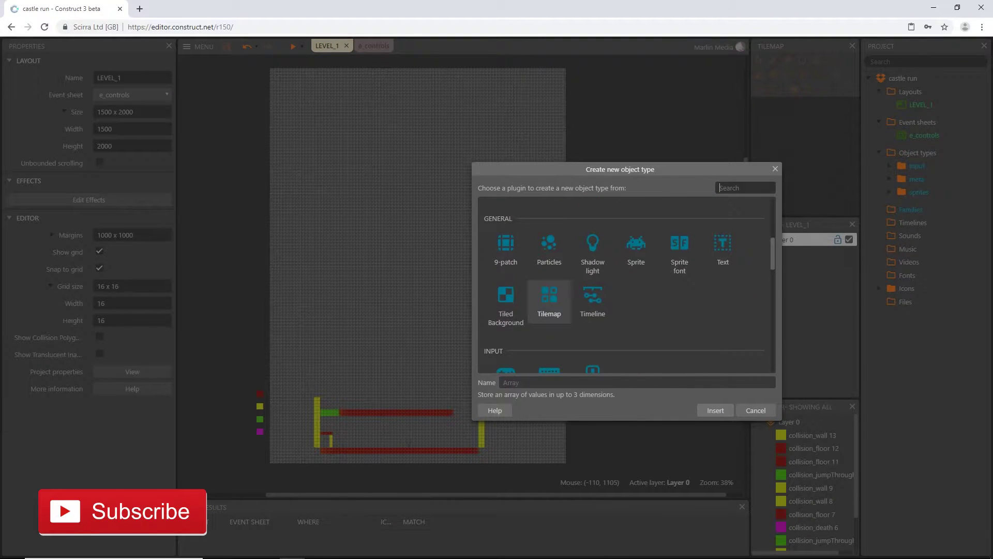
scroll(549, 302, down, 1)
click(550, 249)
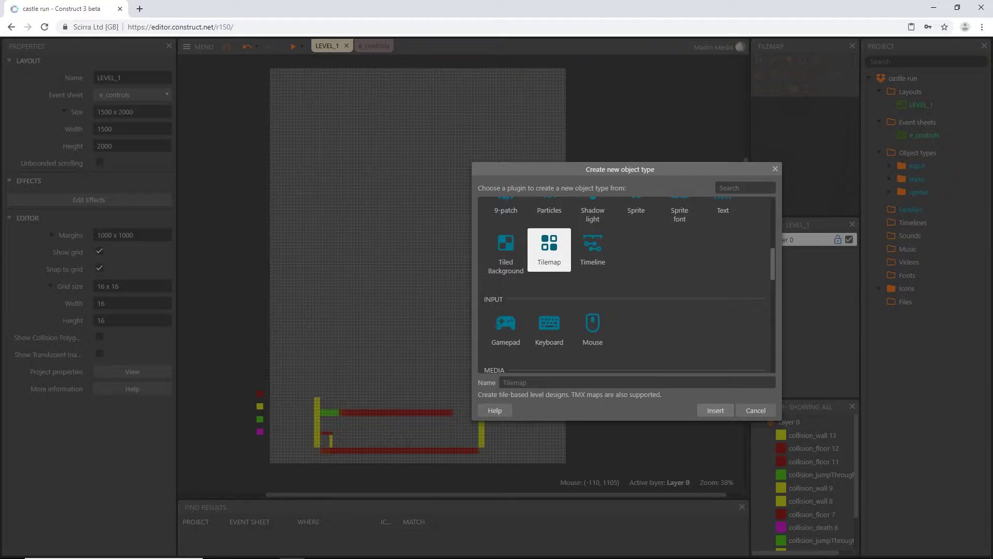
click(506, 251)
click(550, 249)
click(716, 410)
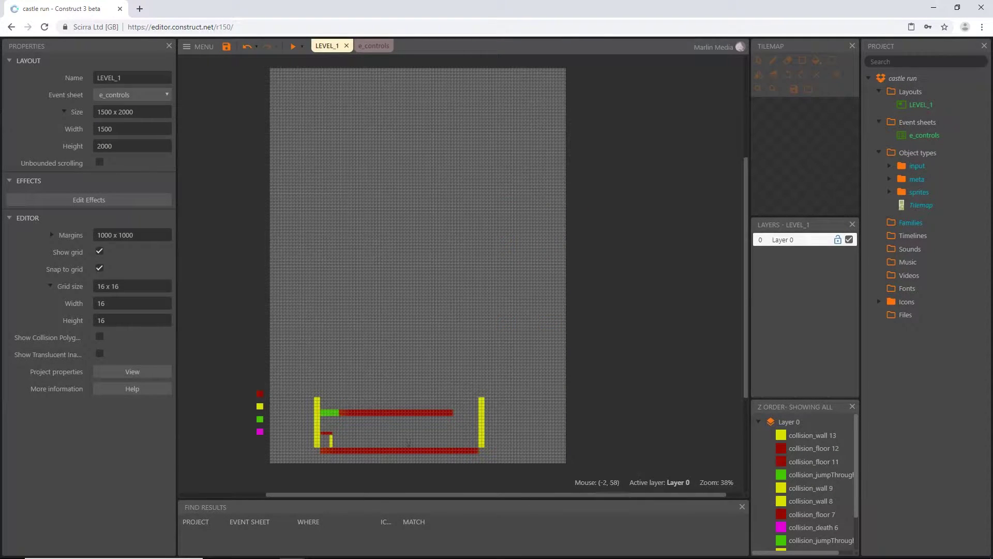
click(271, 68)
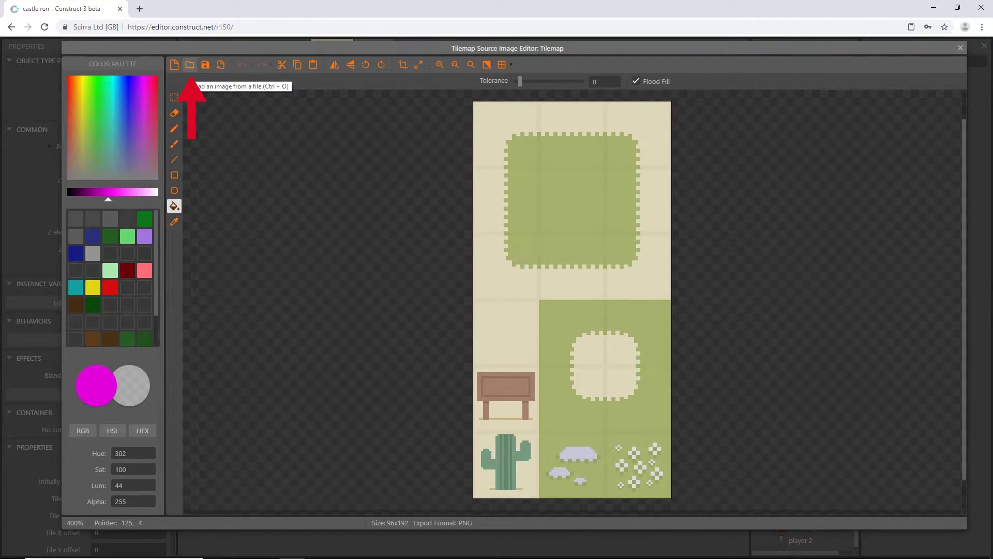
Step: Load the tile_bricks image from the castle tutorial's tiles folder as the tilemap's source image
click(190, 65)
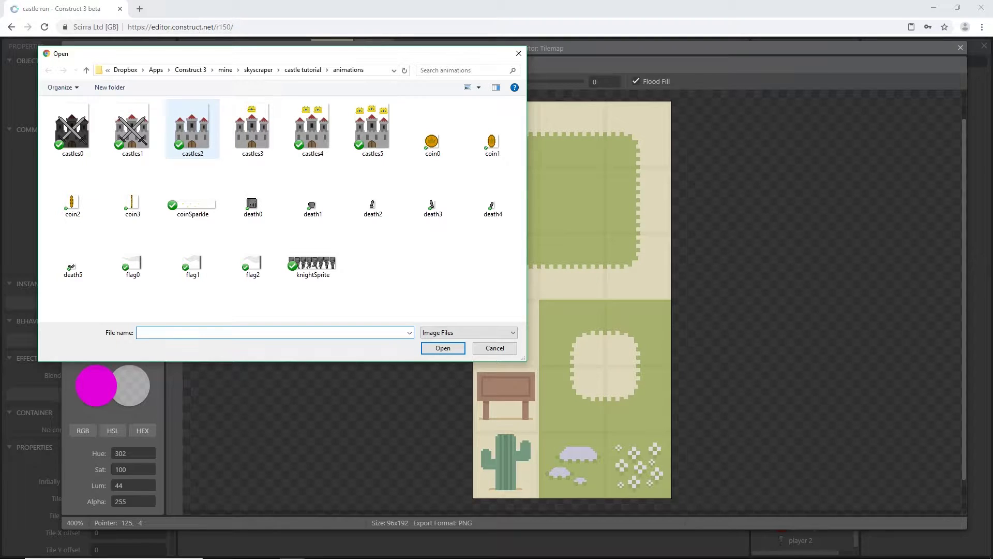
click(86, 69)
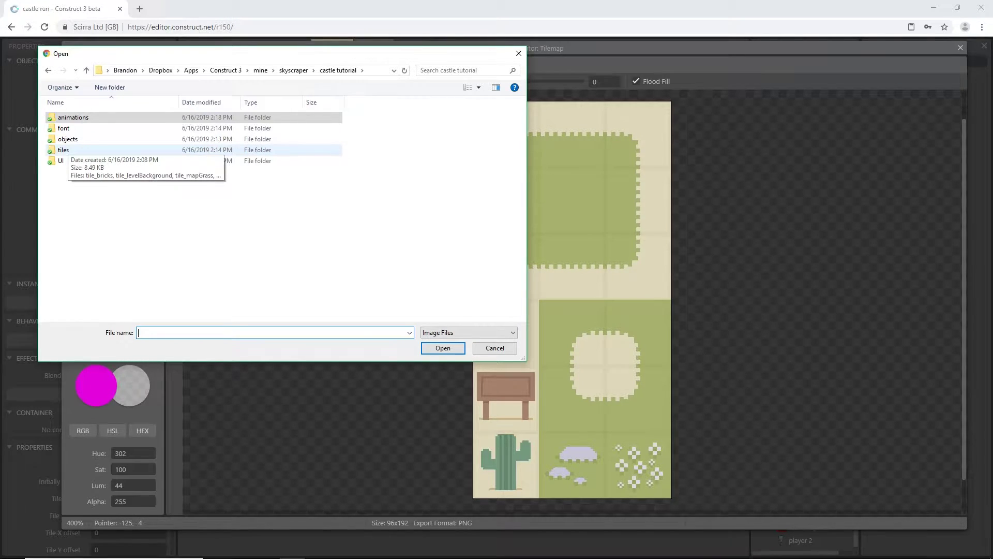
double_click(63, 150)
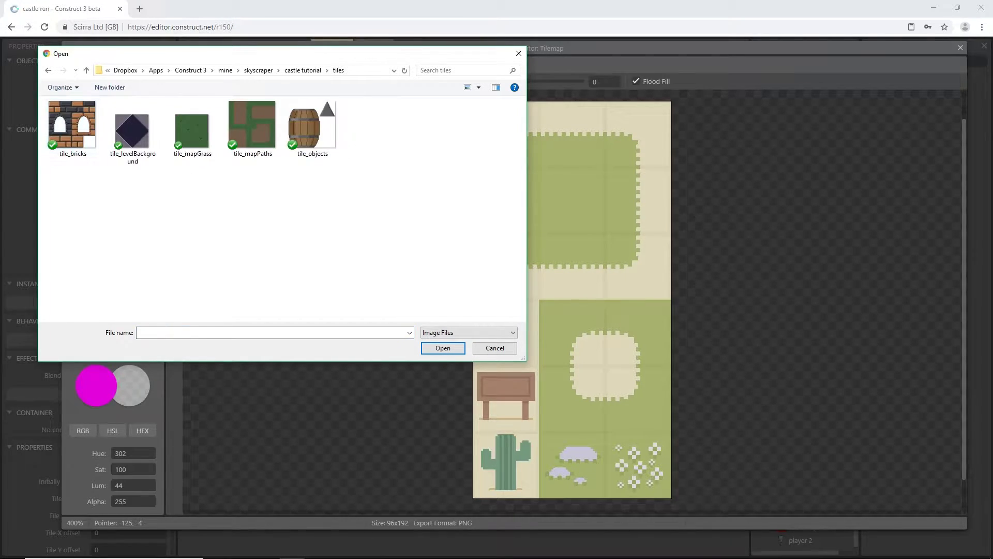
click(73, 129)
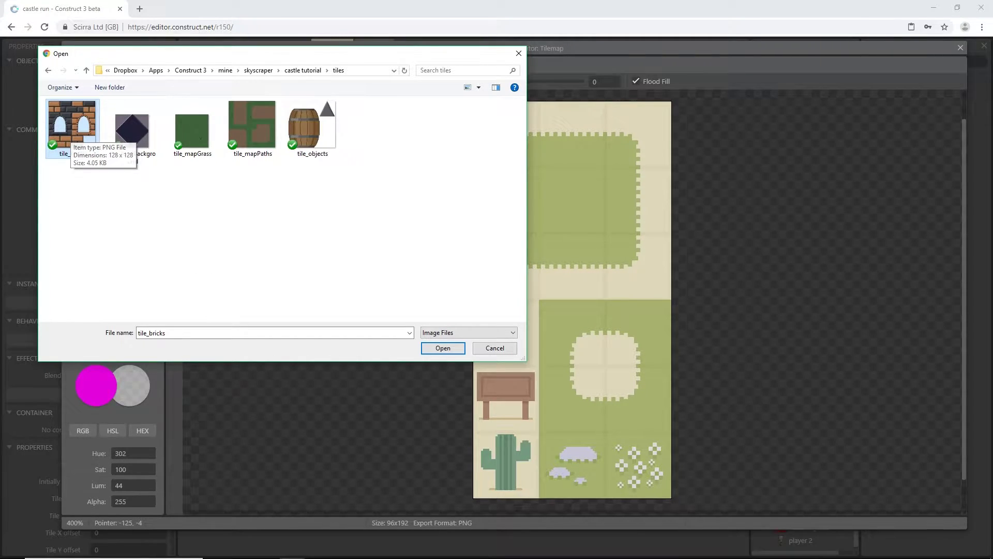
click(443, 348)
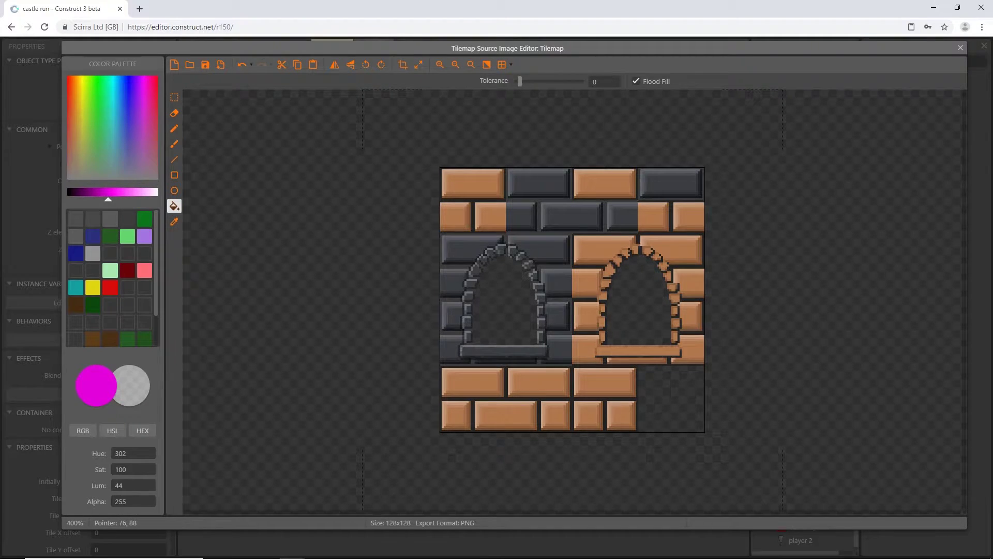
ctrl+scroll(654, 358, up, 1)
ctrl+scroll(657, 342, down, 1)
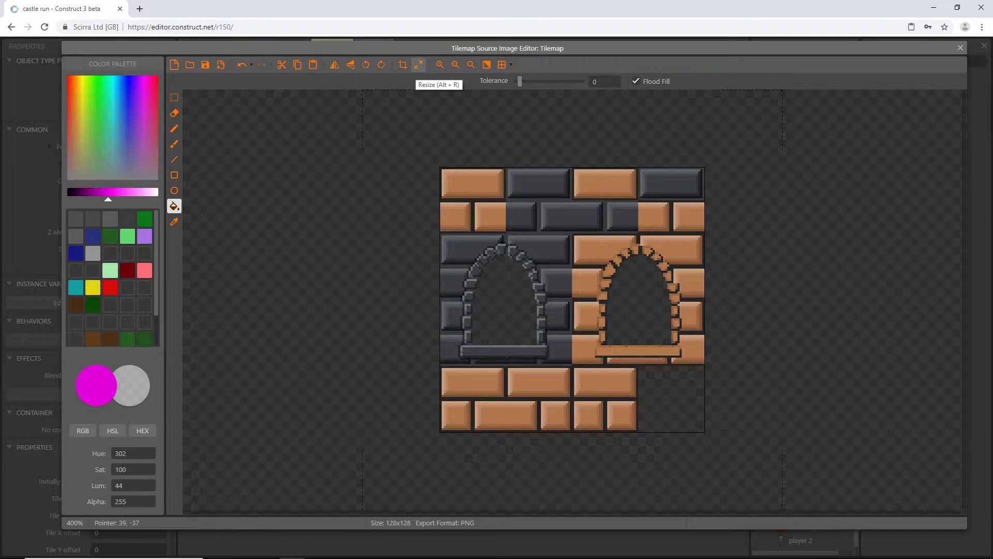
click(419, 64)
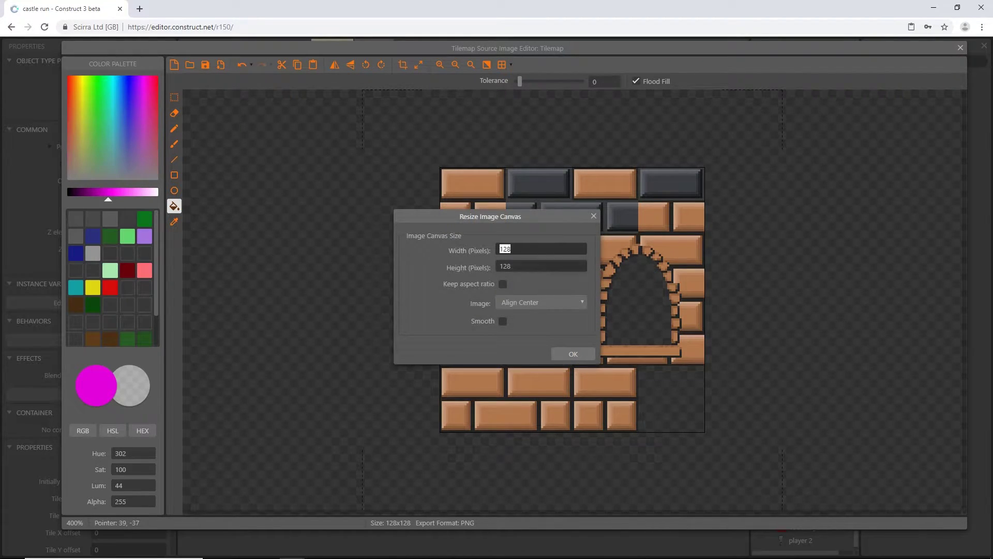
click(594, 216)
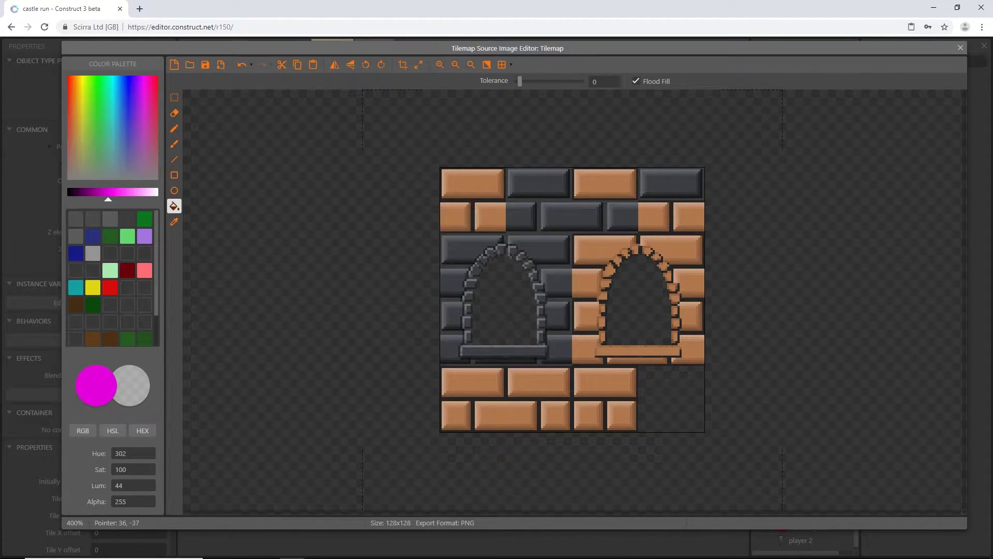
Step: Configure the image editor grid to 32 wide by 32 high in white, and display it over the tiles
click(511, 64)
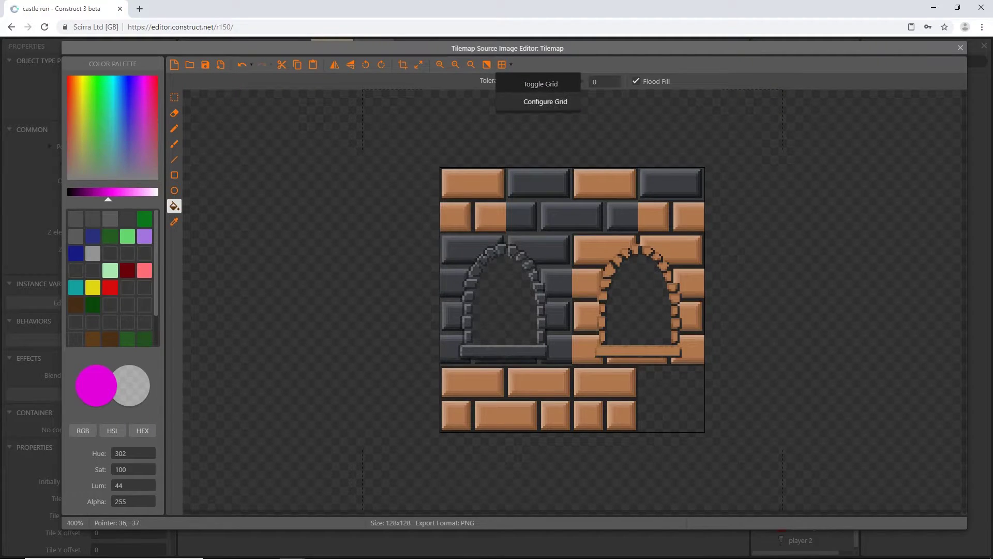
click(546, 102)
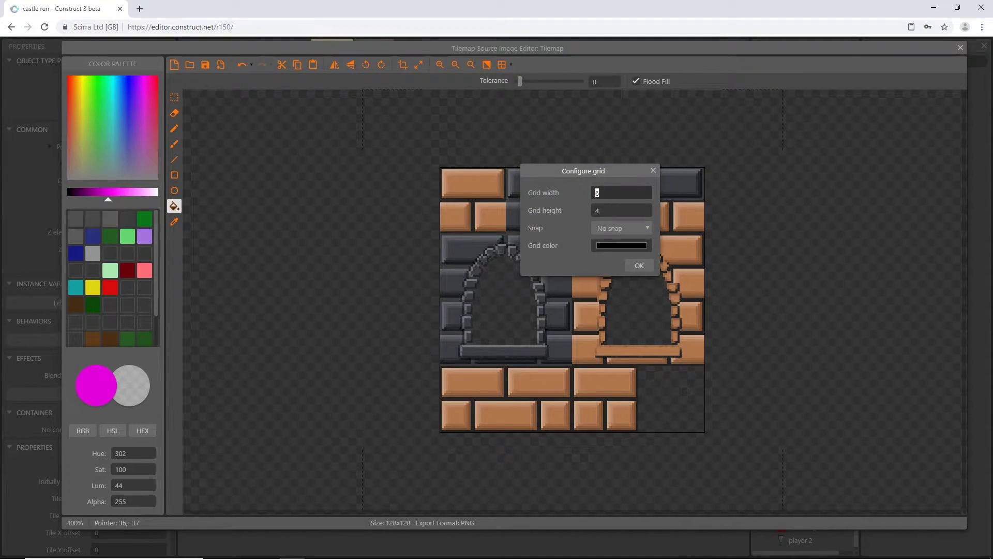
text(32)
key(Tab)
text(32)
click(621, 245)
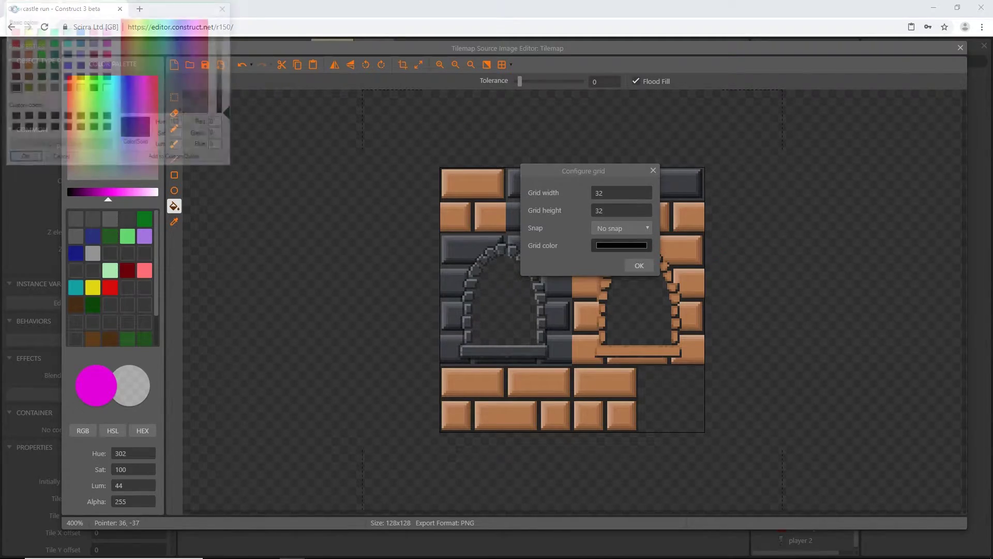
click(225, 19)
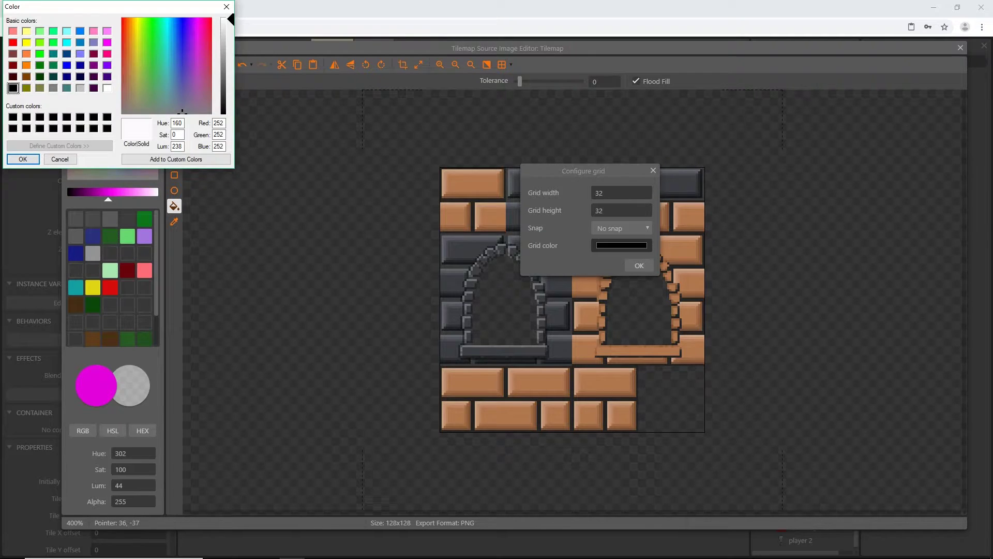
click(23, 159)
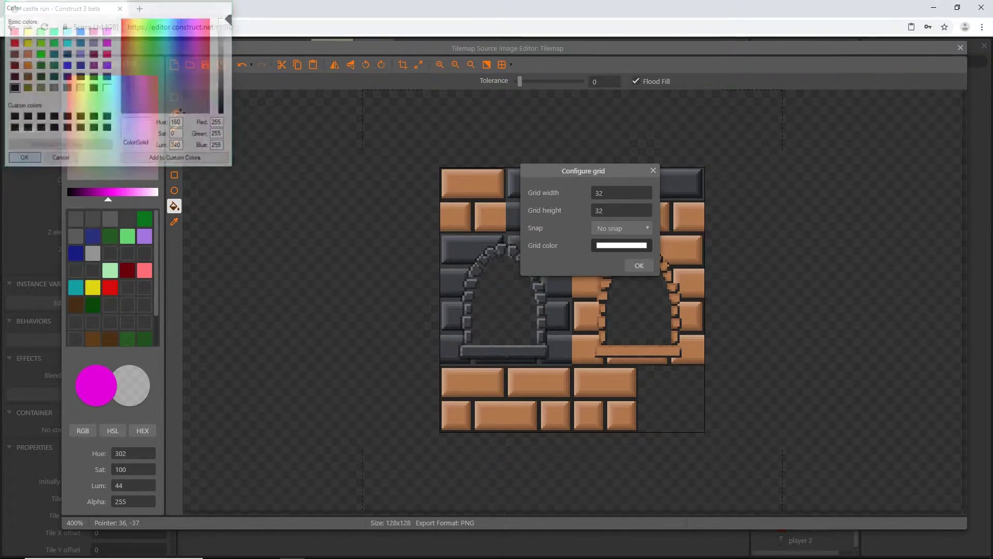
click(640, 265)
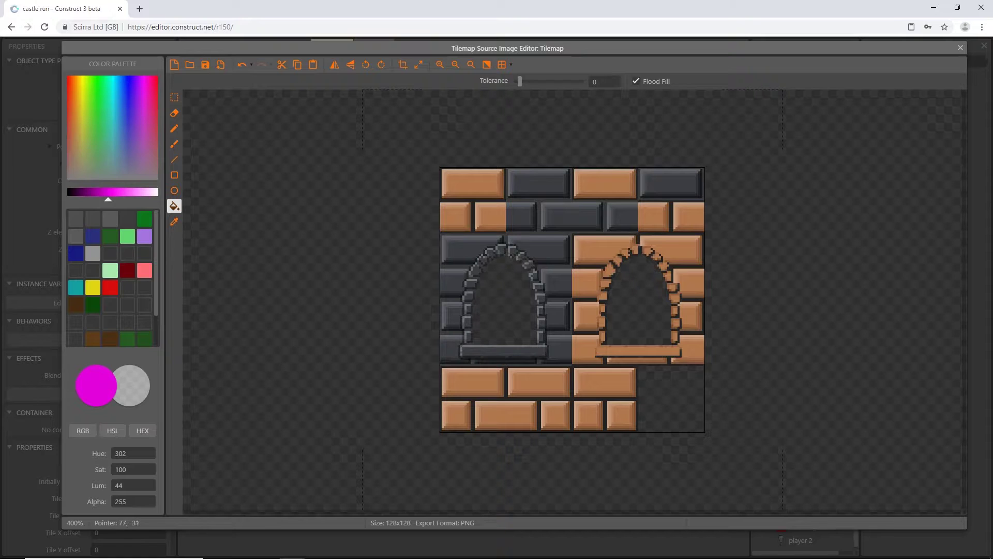
click(501, 64)
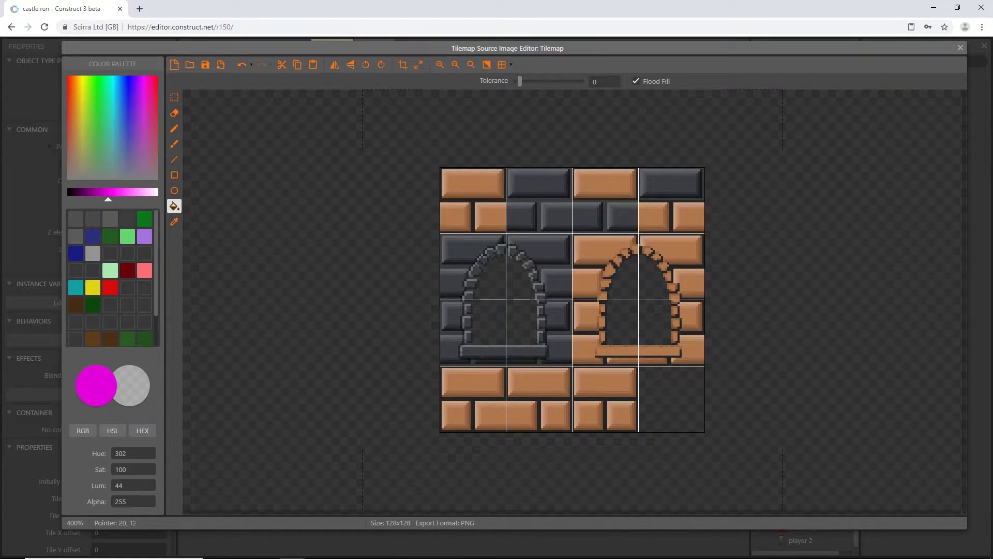
Step: Close the tilemap image editor and rename the Tilemap object to tile_bricks
ctrl+scroll(556, 243, up, 1)
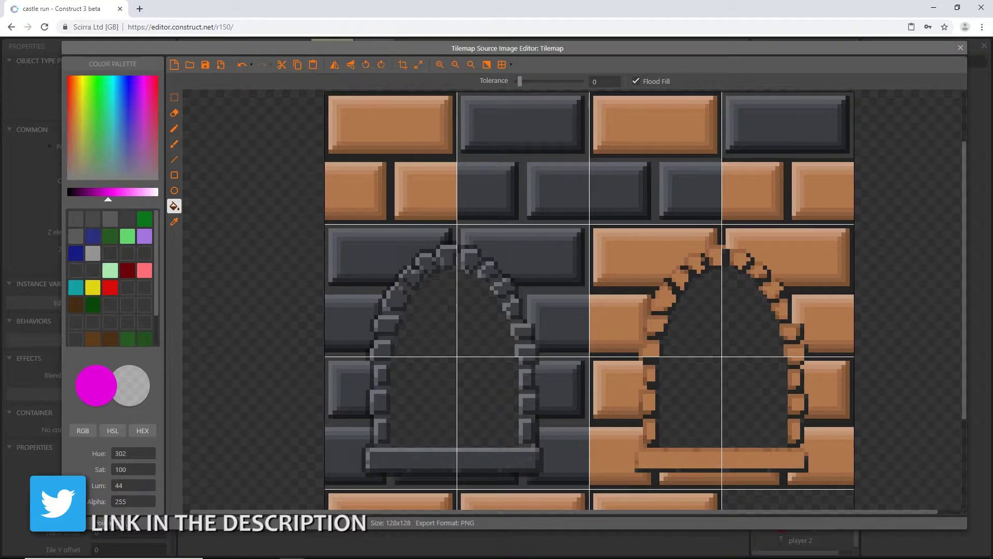
scroll(590, 300, down, 2)
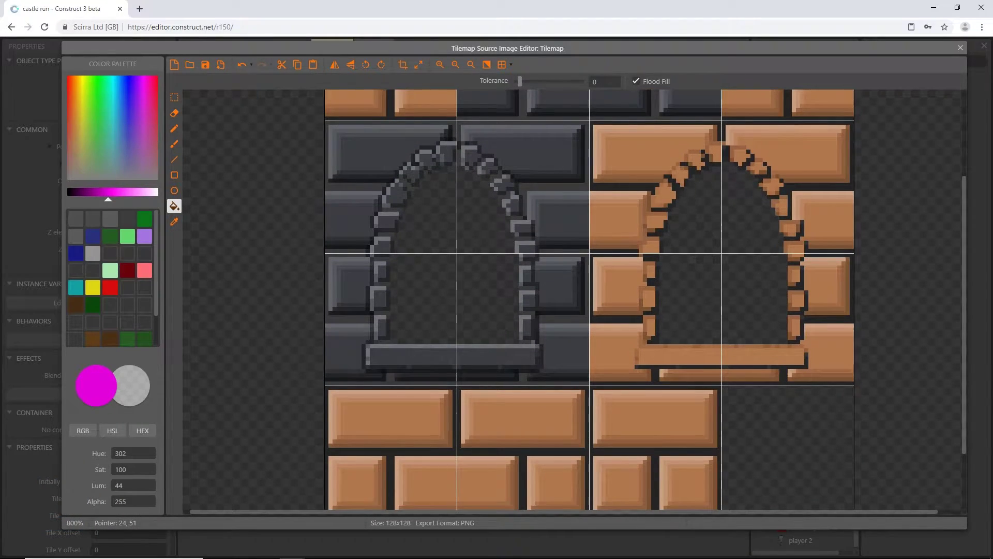
scroll(422, 202, up, 2)
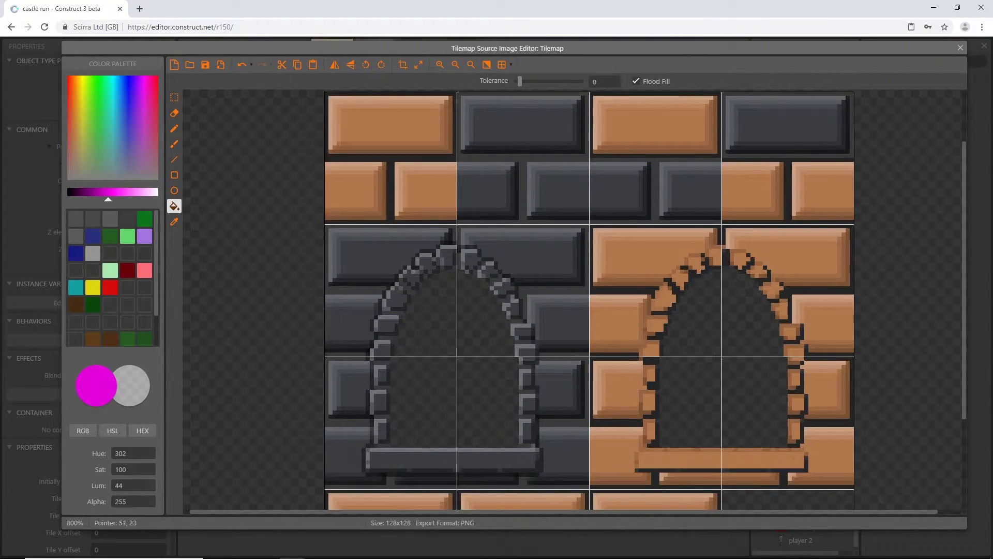
ctrl+scroll(560, 211, down, 1)
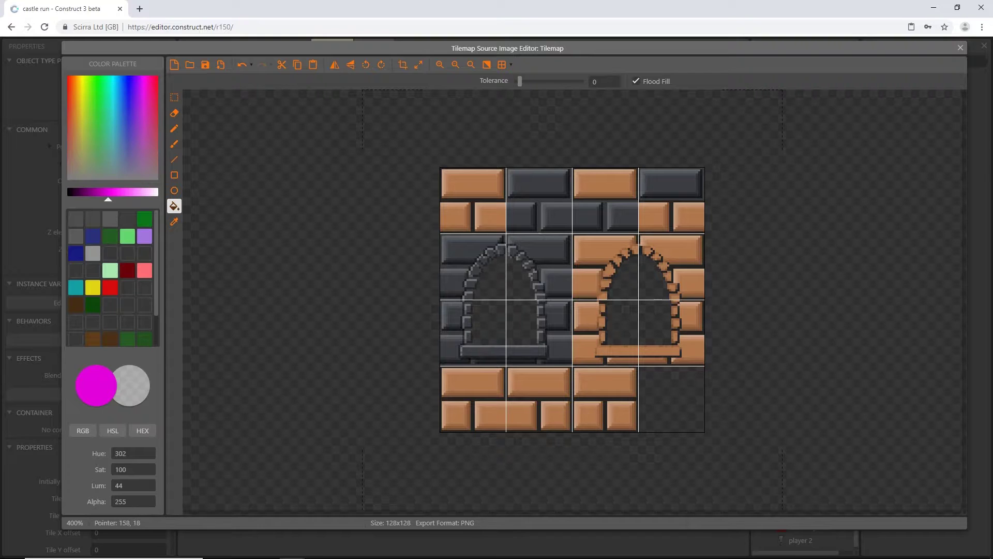
click(961, 48)
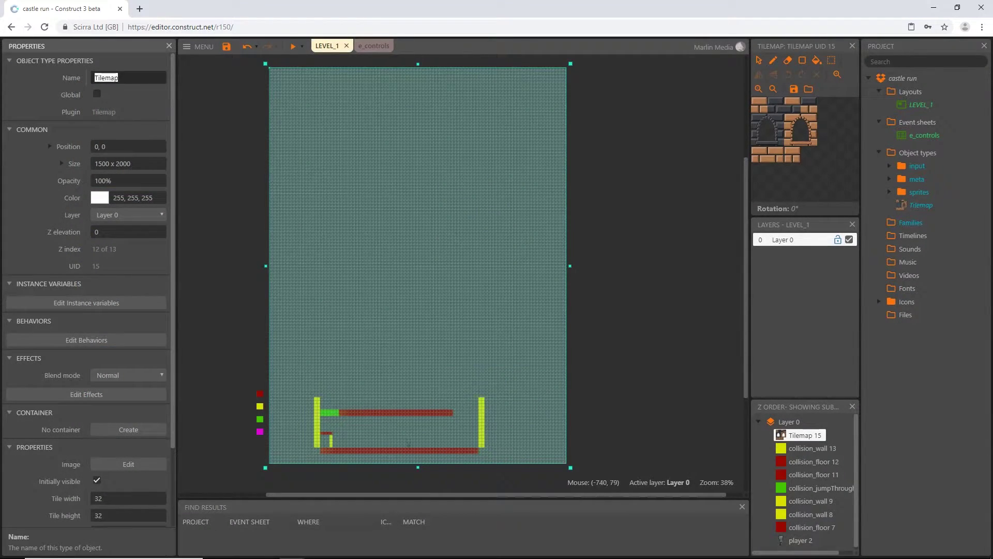
text(tile_bricks)
key(Return)
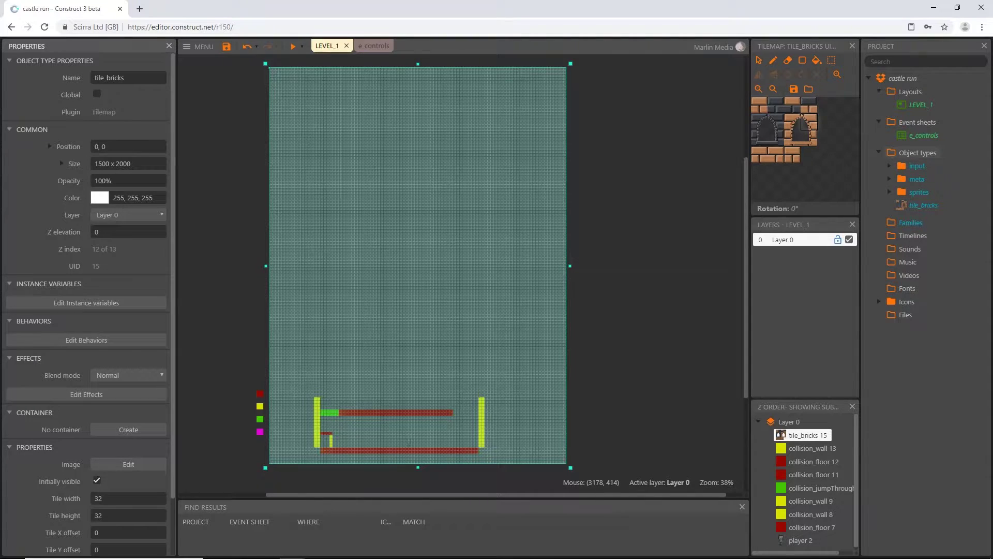
Step: Create a subfolder named tiles under Object types and move tile_bricks into it
right_click(914, 153)
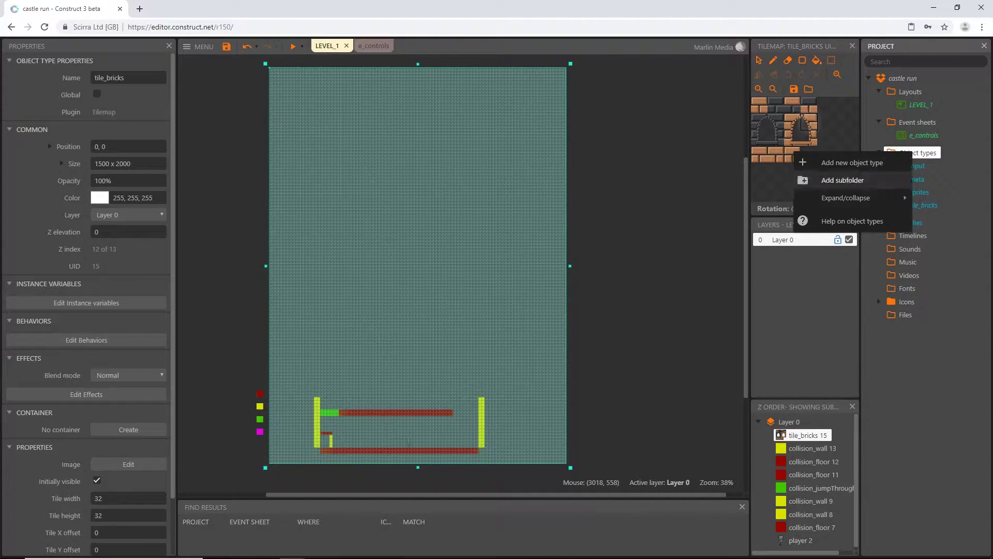
click(842, 180)
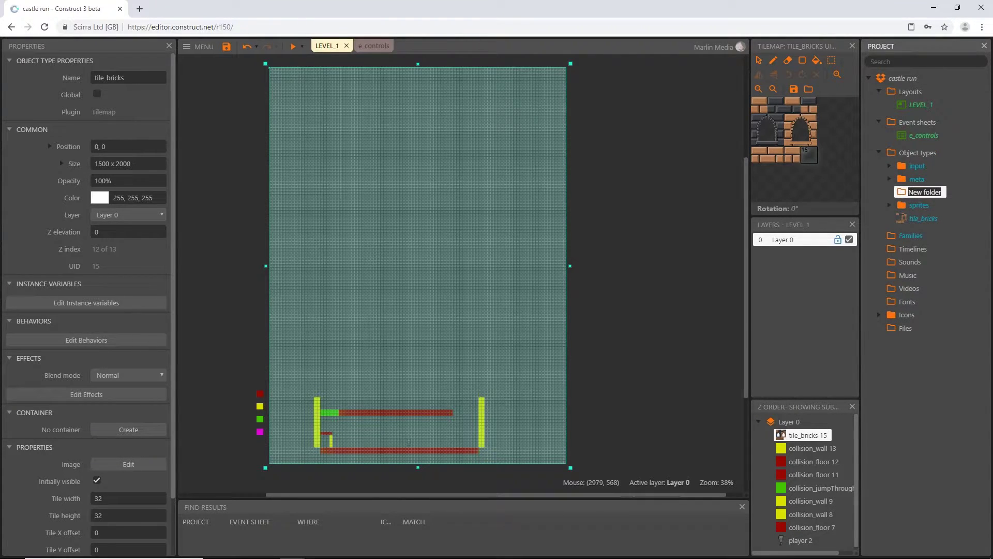
text(tiles)
drag(901, 217, 897, 193)
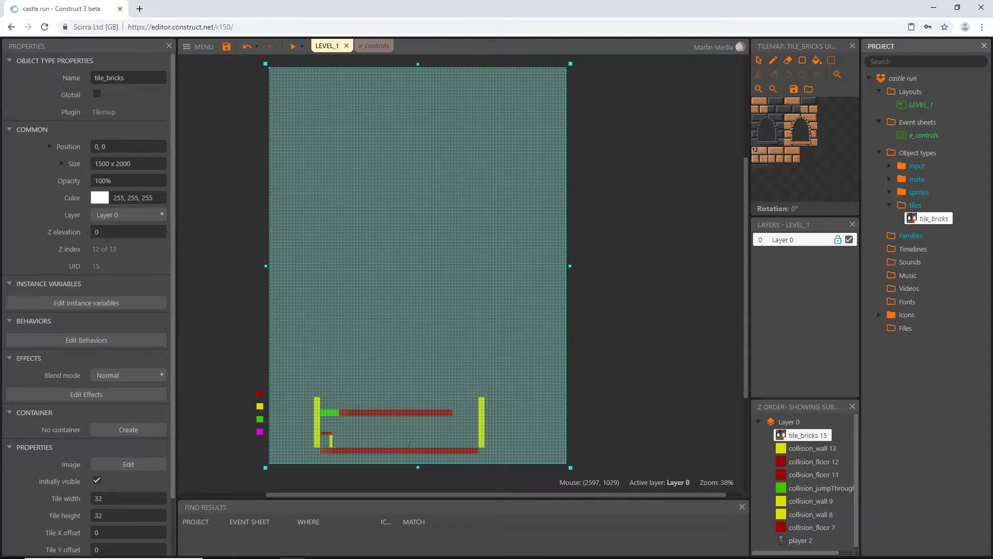
Step: Add a new layer above Layer 0 in LEVEL_1 and name it player
click(782, 271)
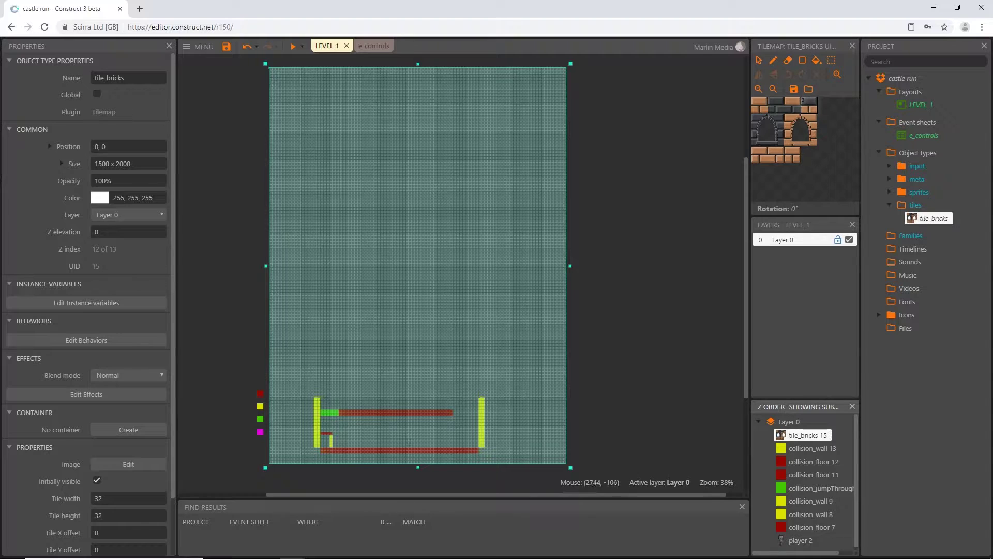
click(800, 44)
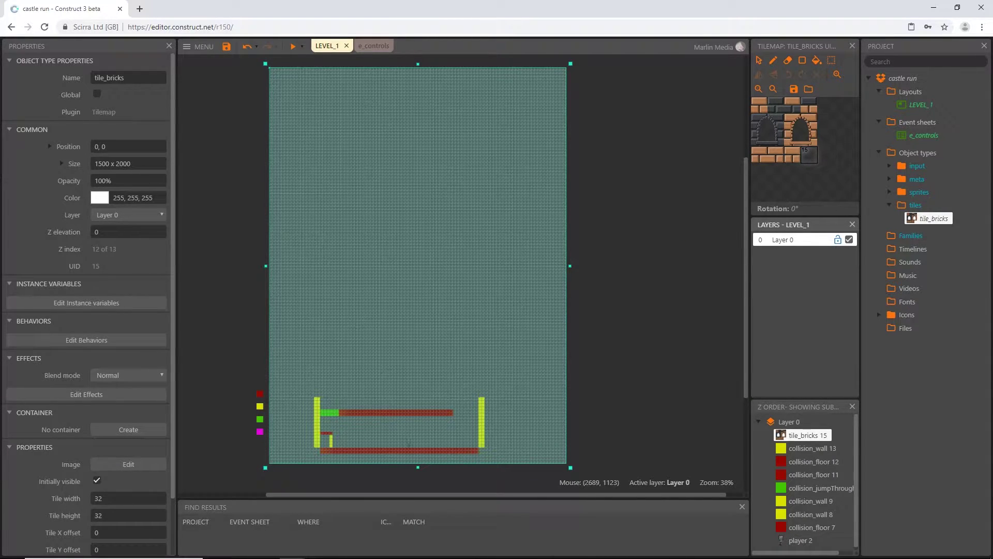
right_click(780, 278)
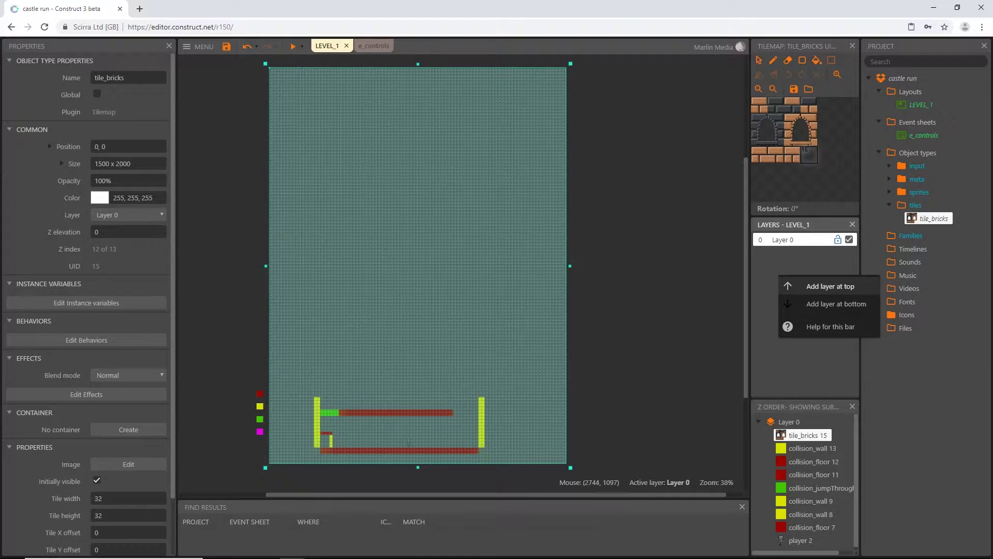
click(830, 286)
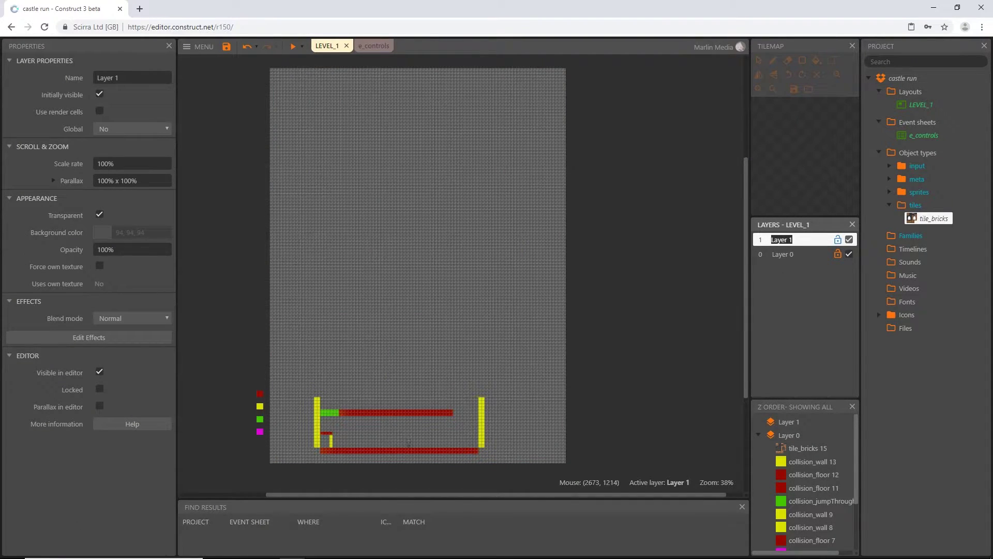
text(player)
key(Return)
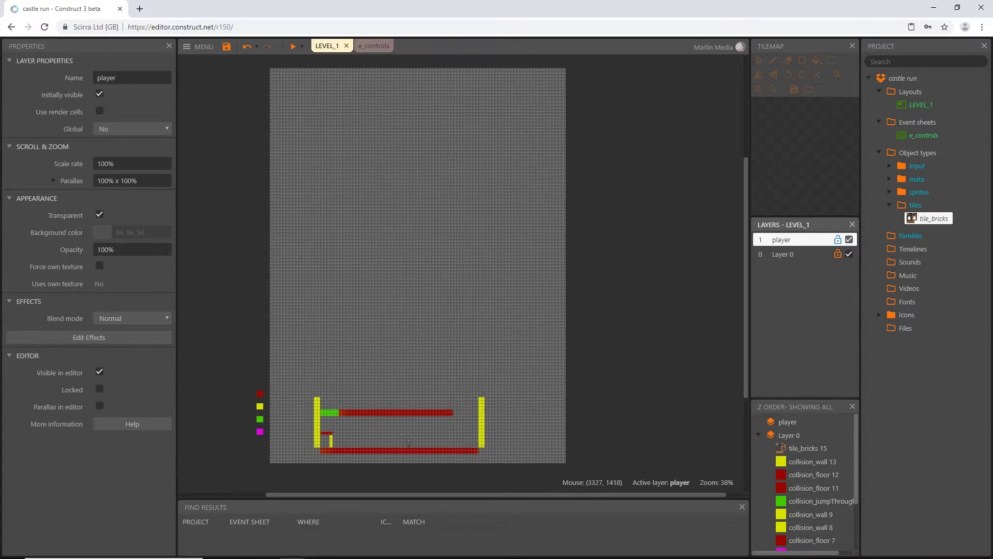
Step: Rename Layer 0 as collisions
click(797, 254)
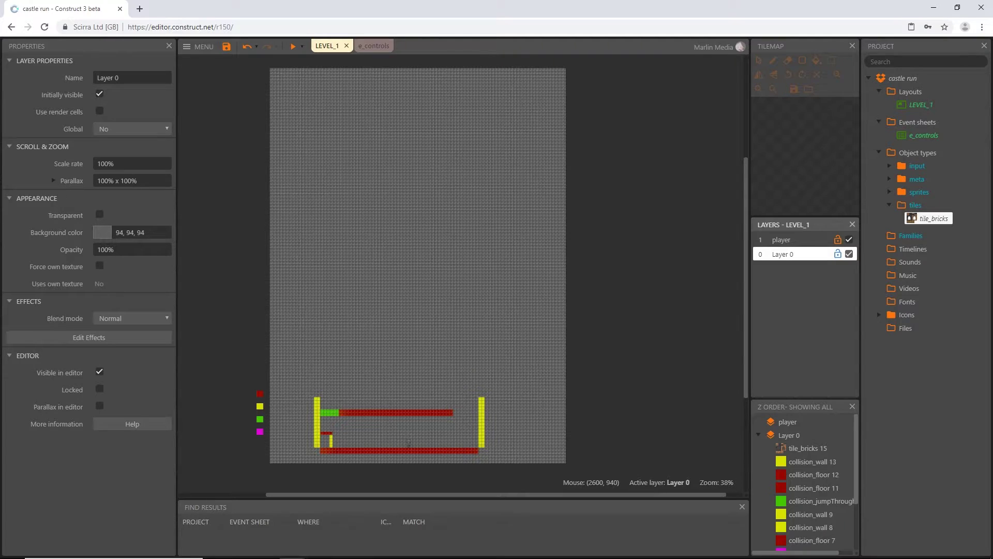
click(144, 79)
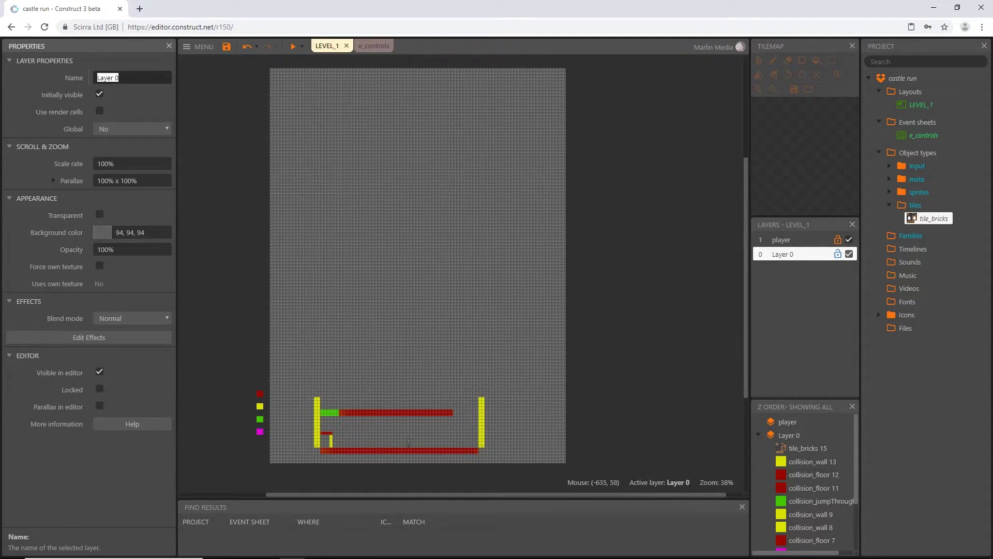
text(collis)
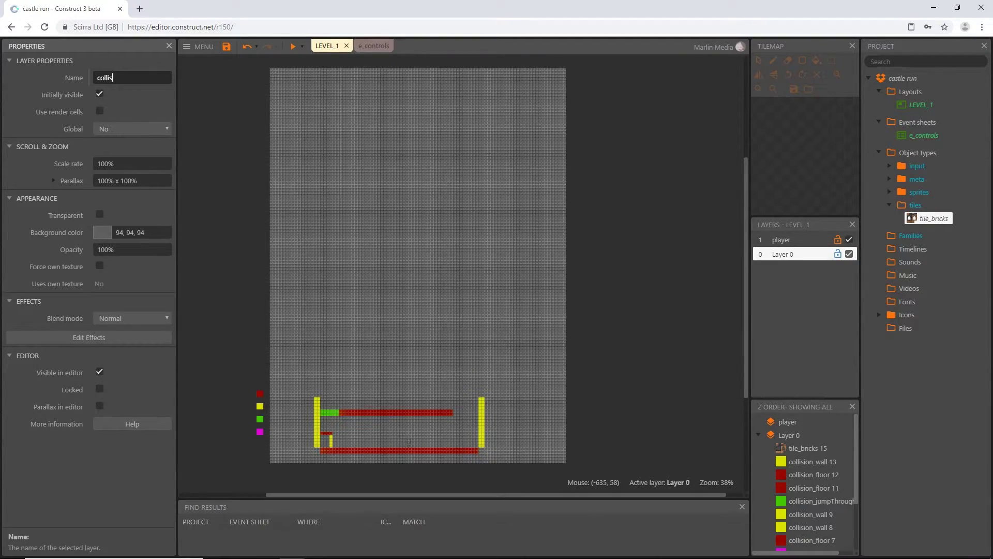
text(ions)
key(Return)
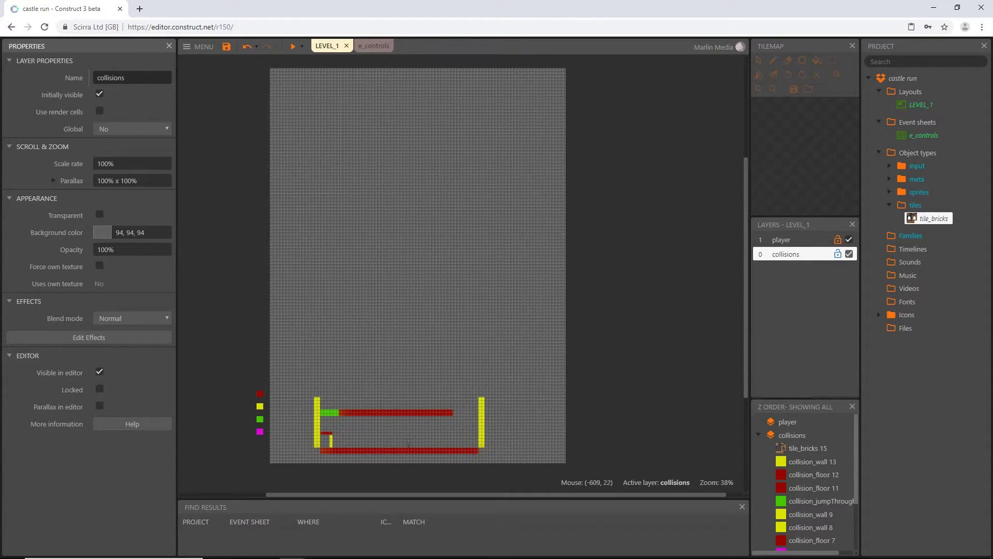
Step: Add a layer beneath the existing layers and name it tilemap_bricks
right_click(787, 271)
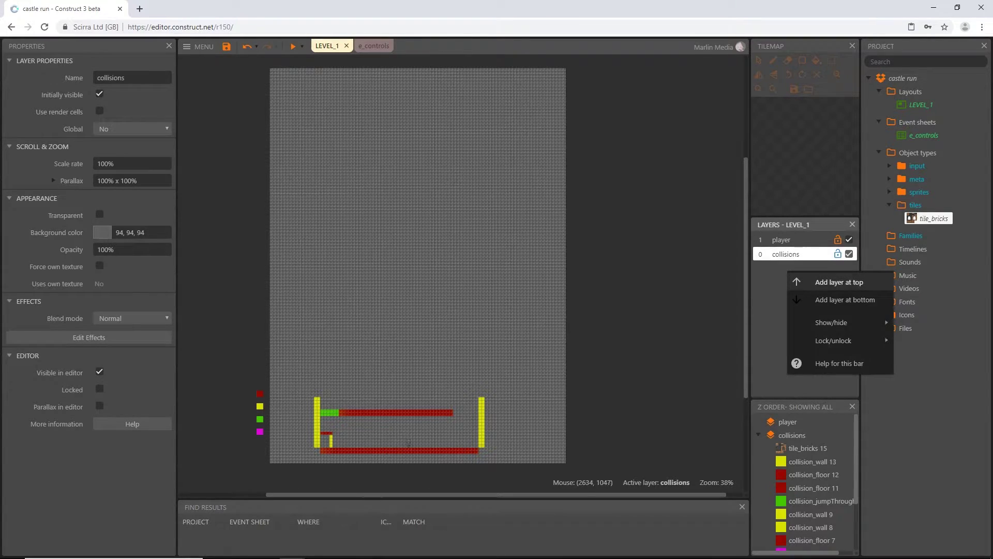
click(890, 305)
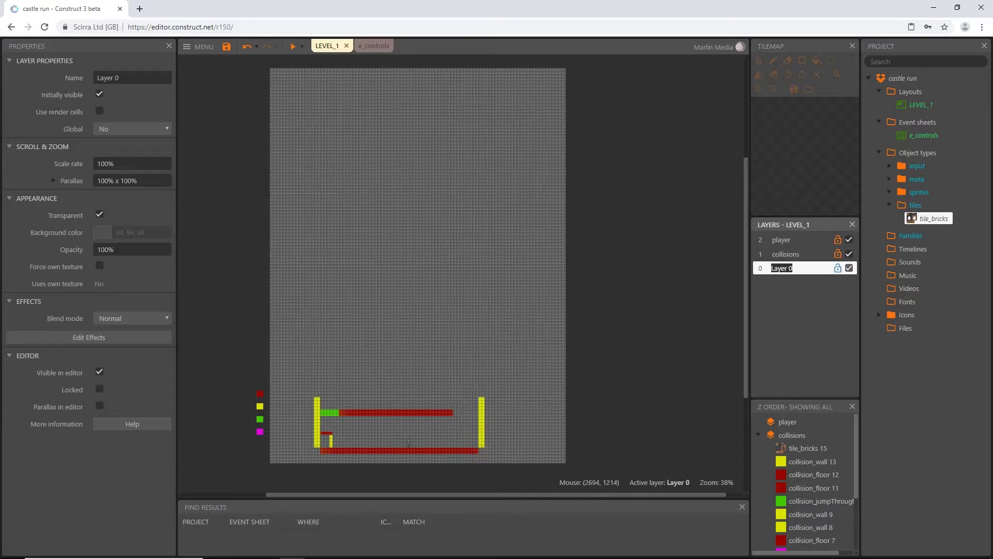
text(tilemap)
text(_bricks)
key(Return)
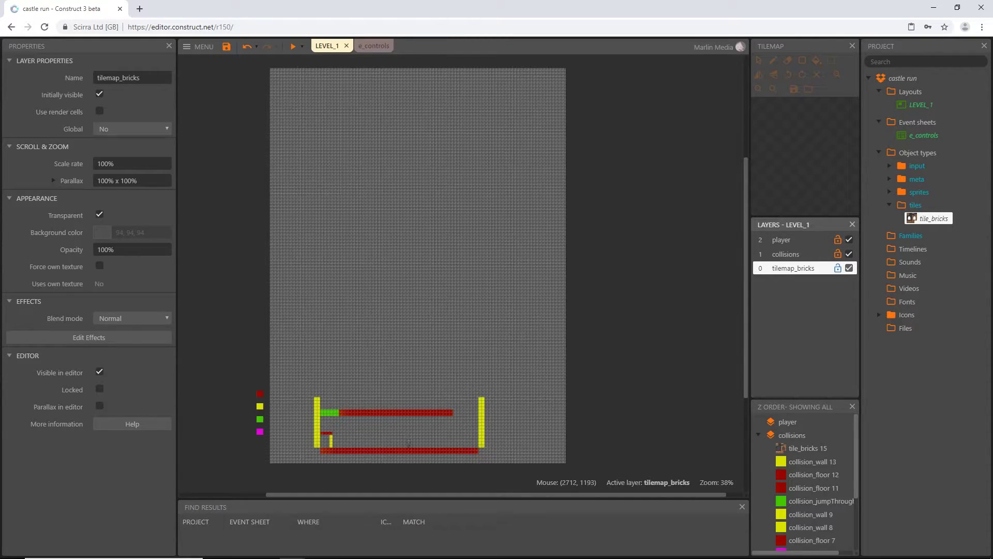
Step: Assign the player sprite from the sprites objects folder to the player layer
click(890, 192)
click(935, 258)
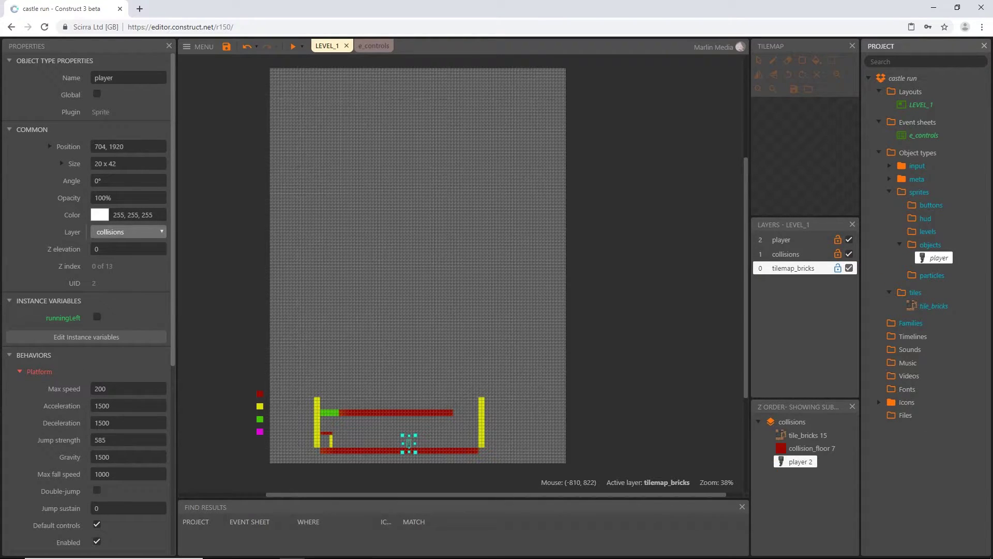
click(111, 232)
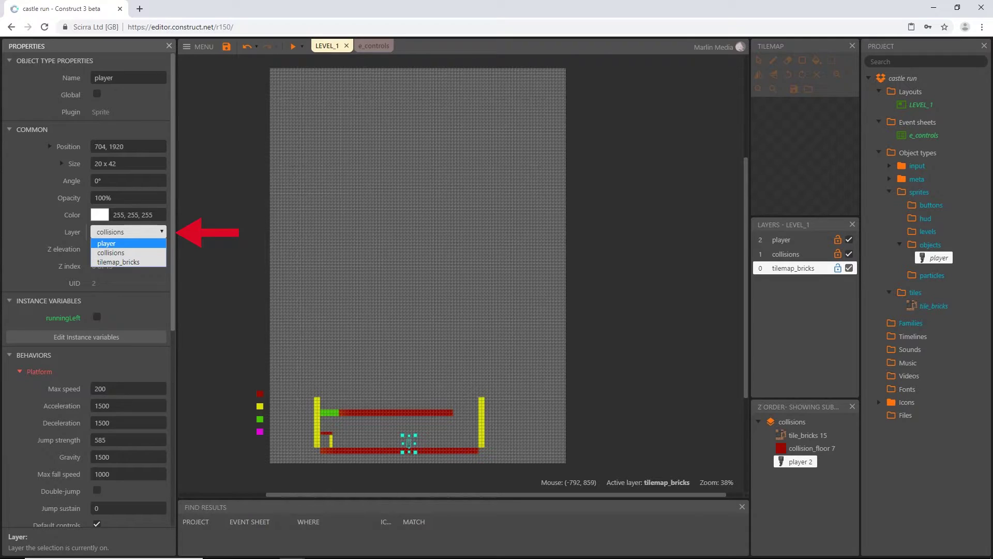
click(106, 243)
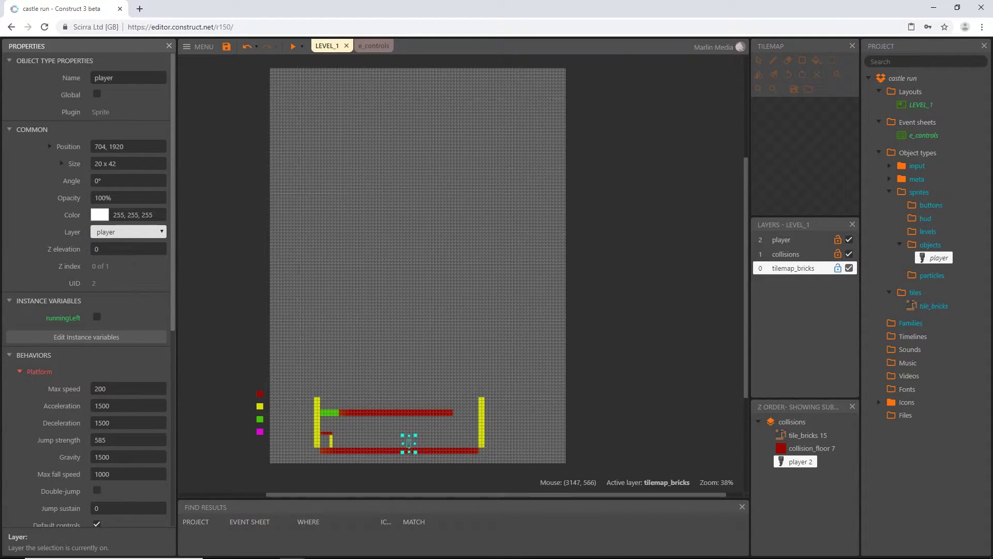
Step: Check which layer the collision_death, collision_floor, collision_jumpThrough and collision_wall objects in the meta folder are on
click(890, 178)
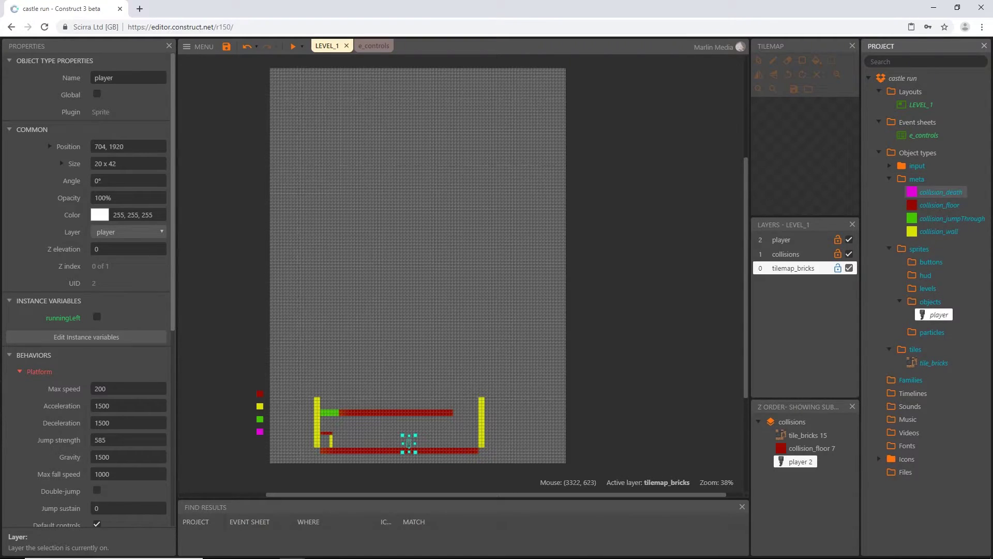
click(918, 192)
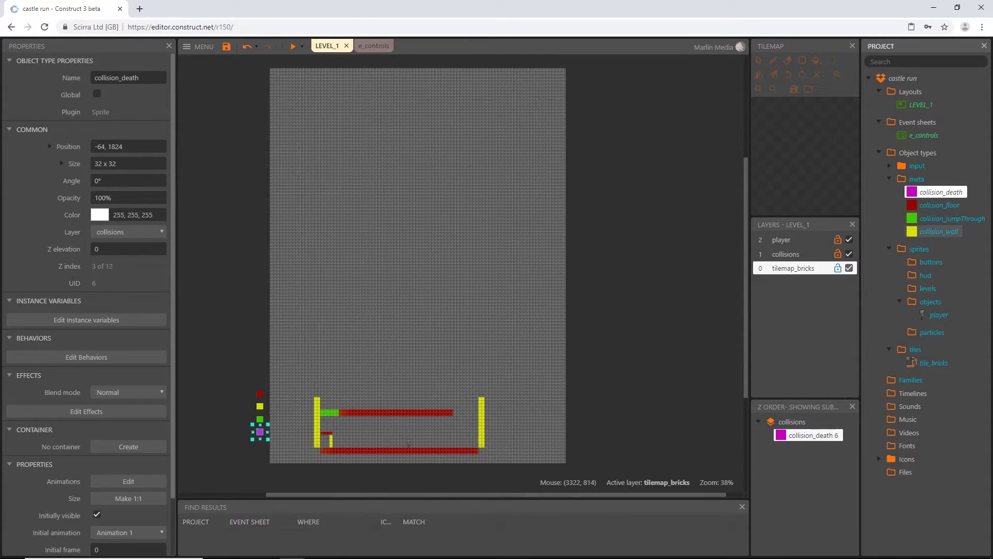
shift+click(925, 231)
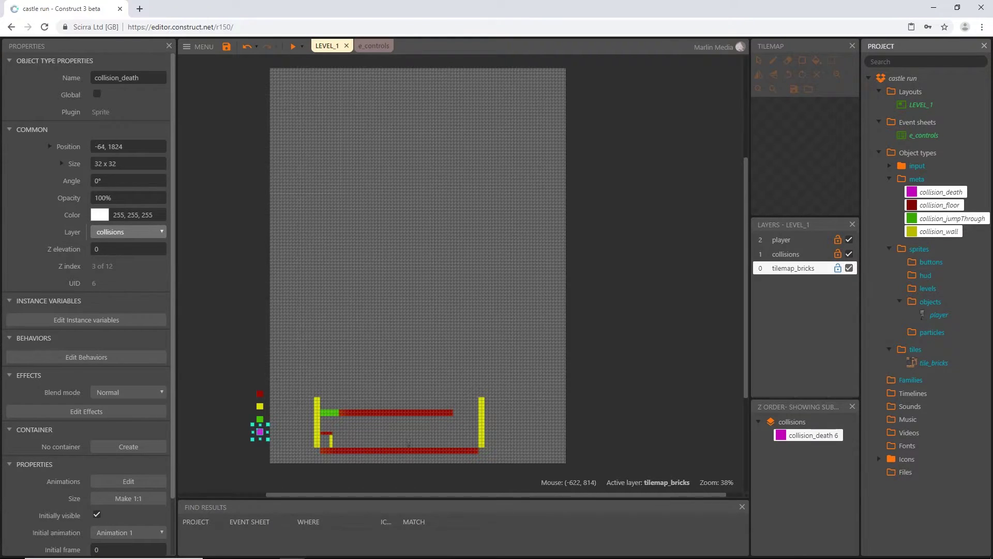
click(147, 230)
click(147, 231)
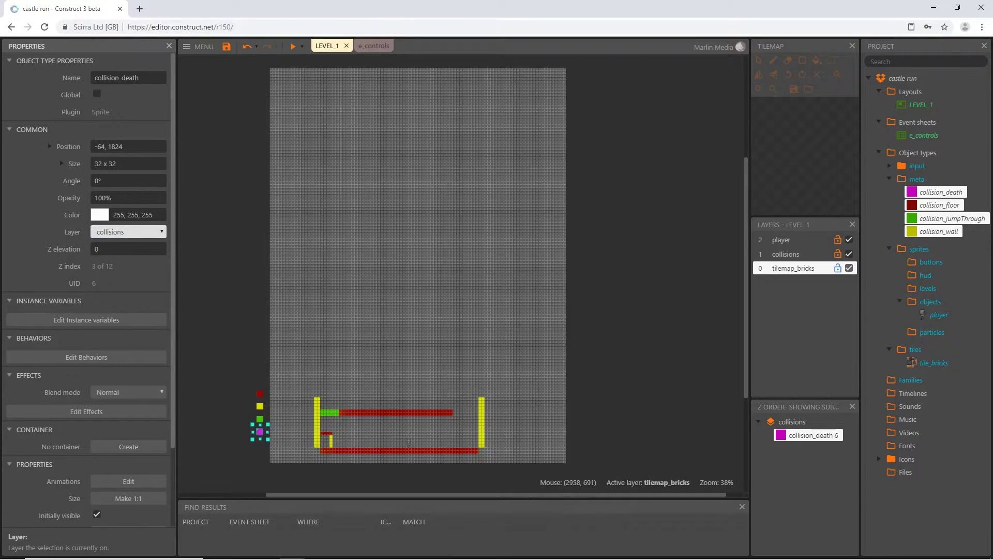
click(897, 191)
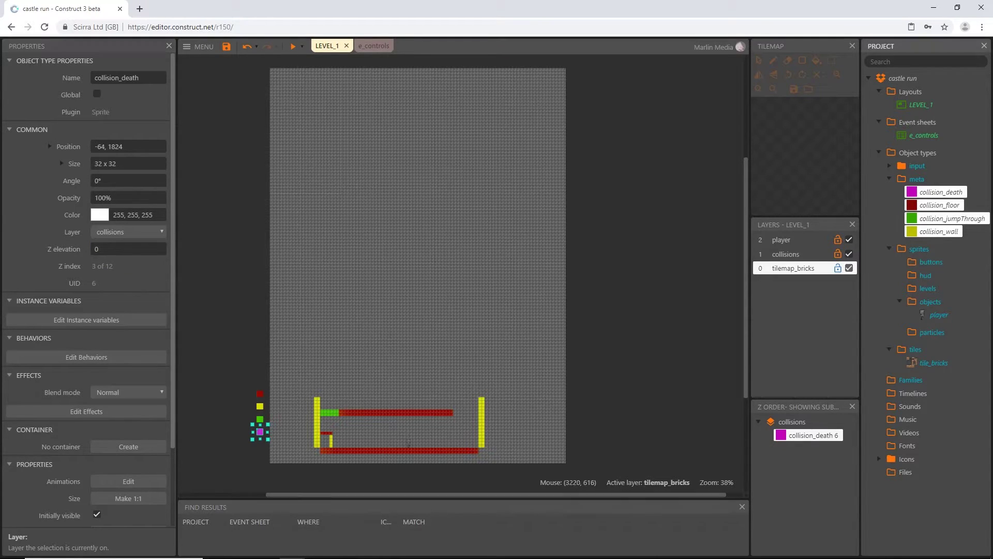
click(912, 190)
key(Down)
key(Down)
key(Down)
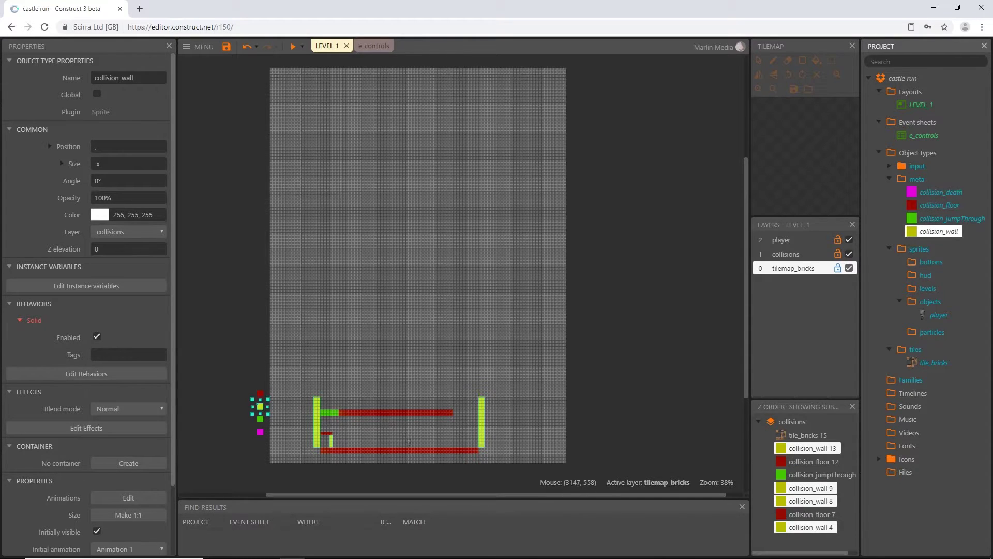
click(889, 179)
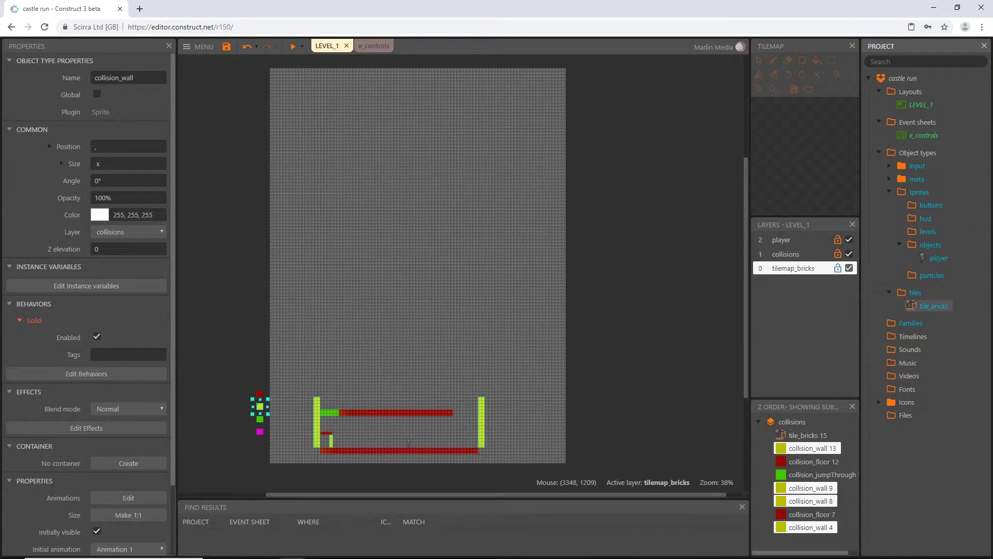
Step: Assign the tile_bricks tilemap to the tilemap_bricks layer
click(929, 306)
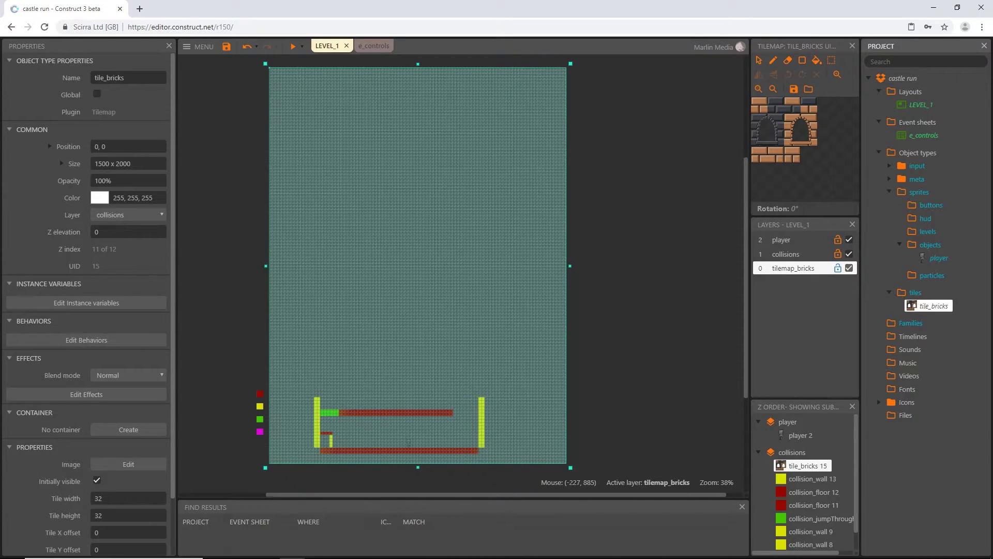
click(128, 215)
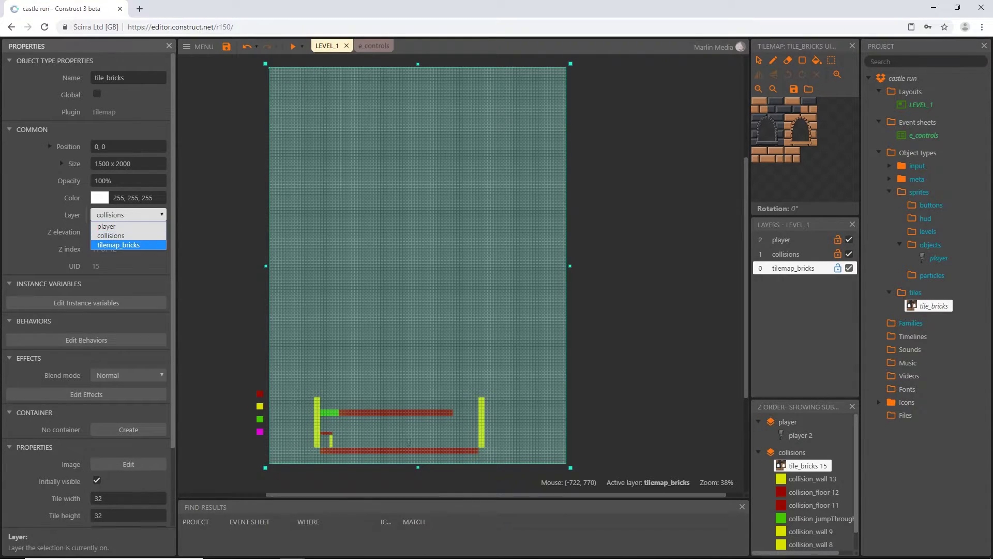
click(128, 244)
Step: Deselect the tilemap and lock the player and collisions layers
click(660, 342)
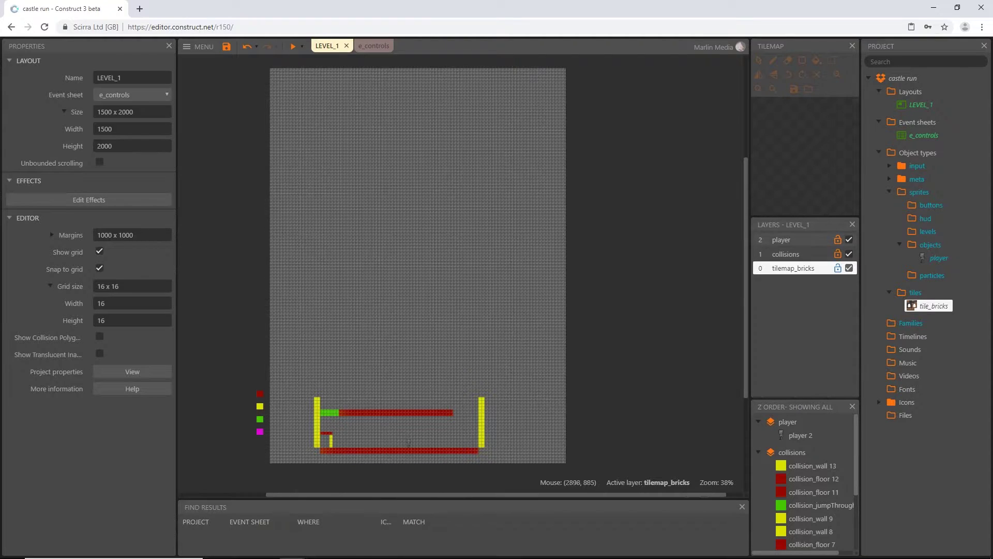
click(838, 241)
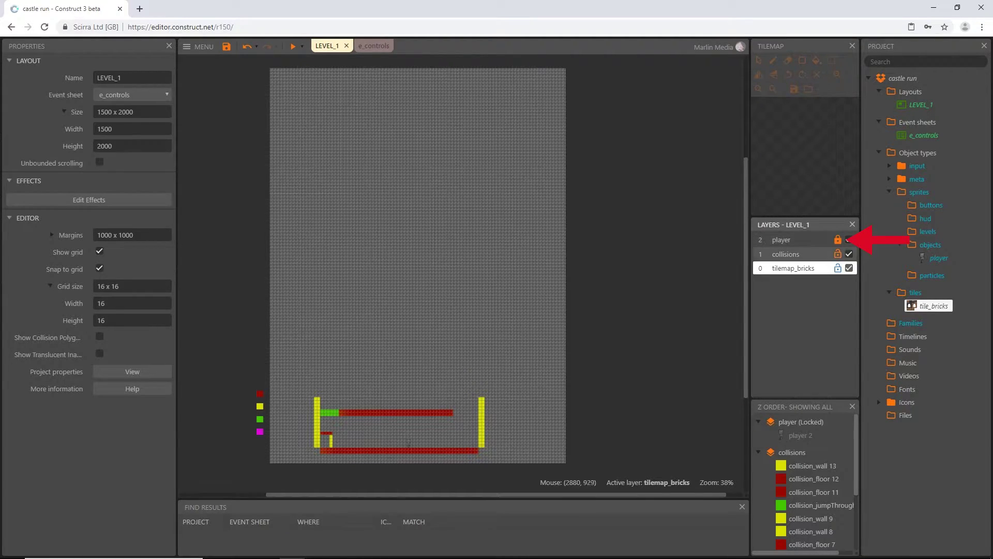
click(838, 254)
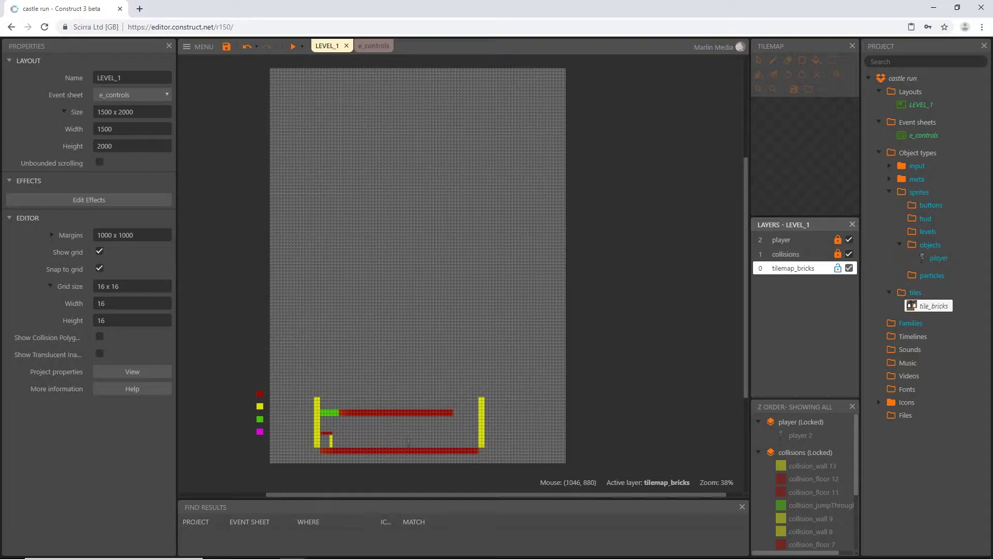
Step: Try moving the tile_bricks tilemap around the layout with the other layers locked
click(409, 398)
mouse_move(484, 398)
mouse_down()
mouse_move(377, 360)
mouse_move(557, 375)
mouse_up()
click(389, 460)
drag(389, 460, 324, 396)
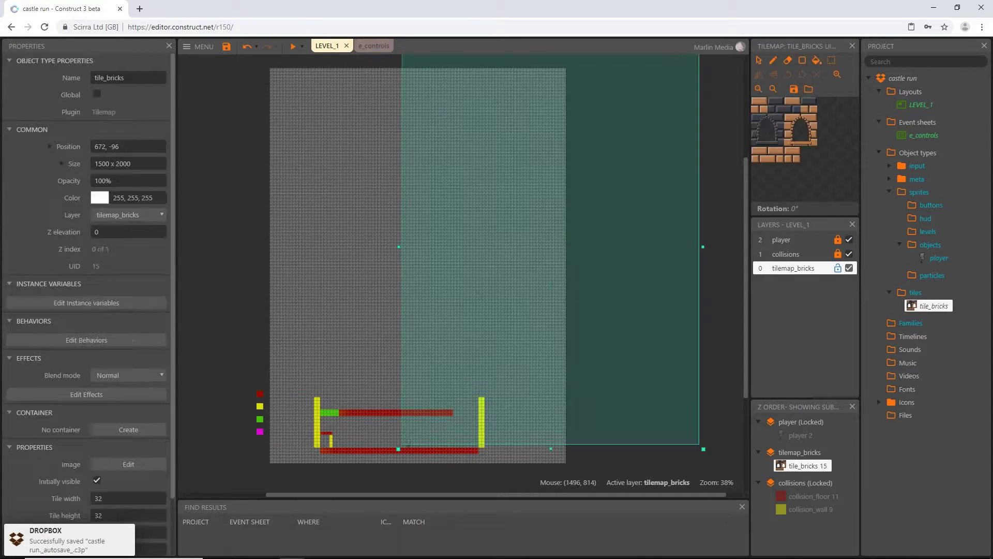
click(408, 443)
drag(409, 443, 293, 477)
drag(494, 275, 469, 269)
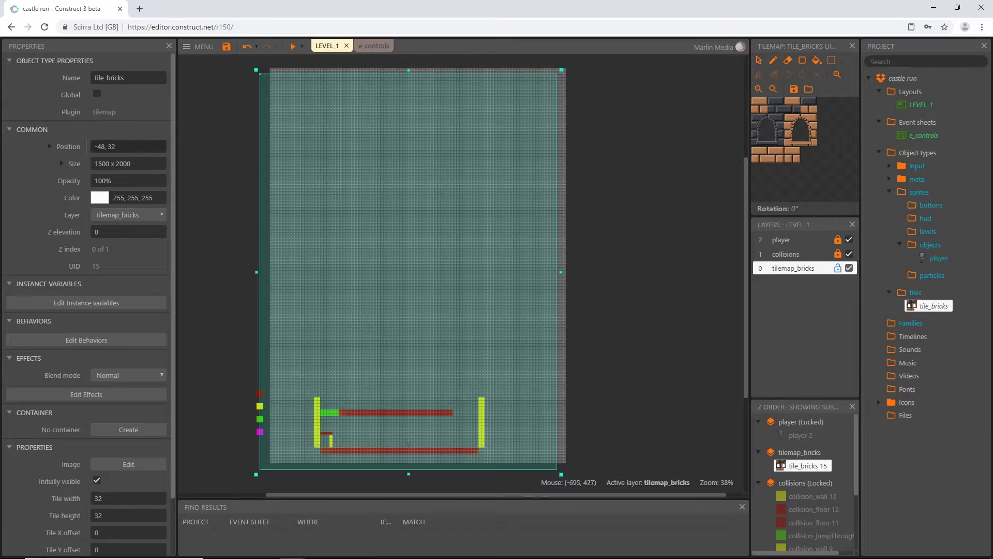
Step: Set the tile_bricks tilemap's position to 0, 0 and resize it to about 1504 x 2000
click(131, 147)
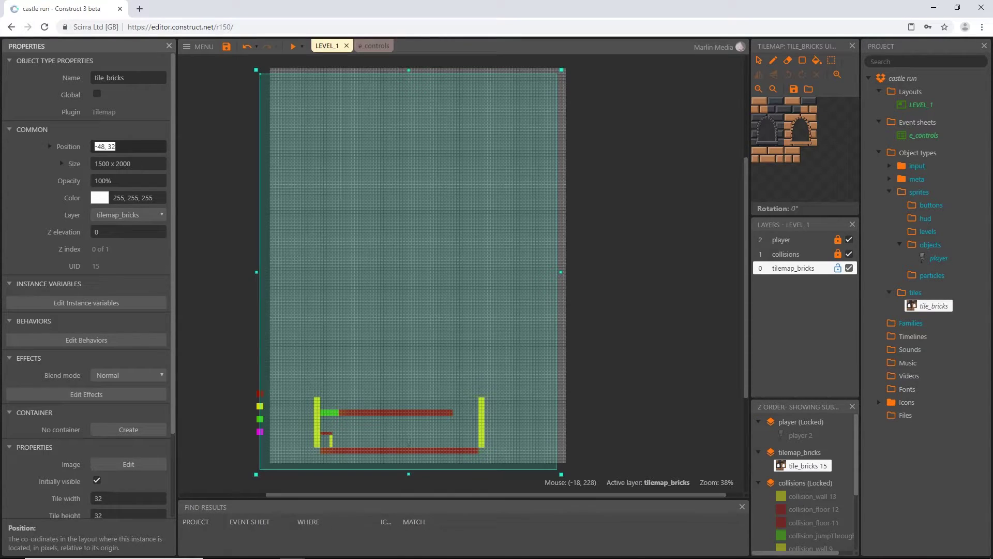
text(0, 0)
key(Tab)
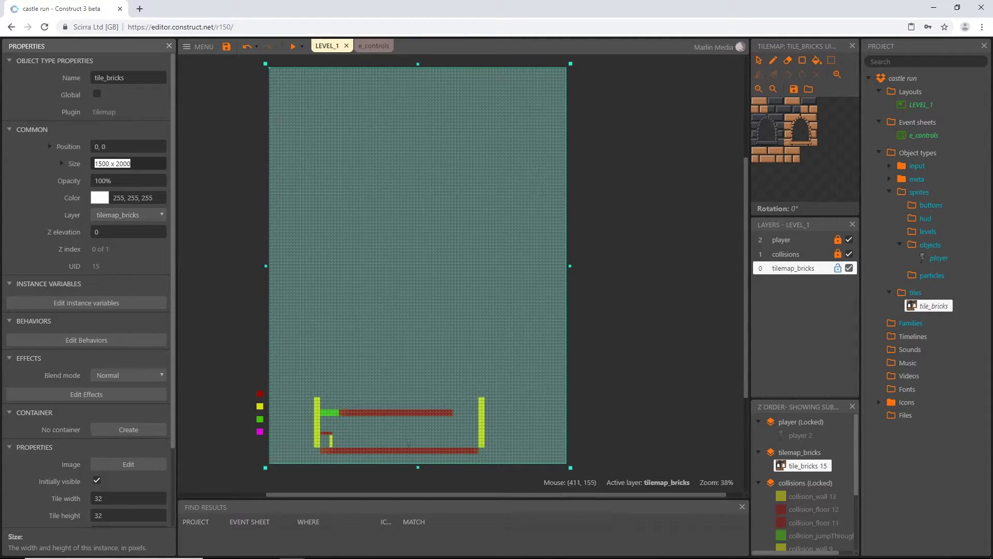
drag(570, 467, 577, 400)
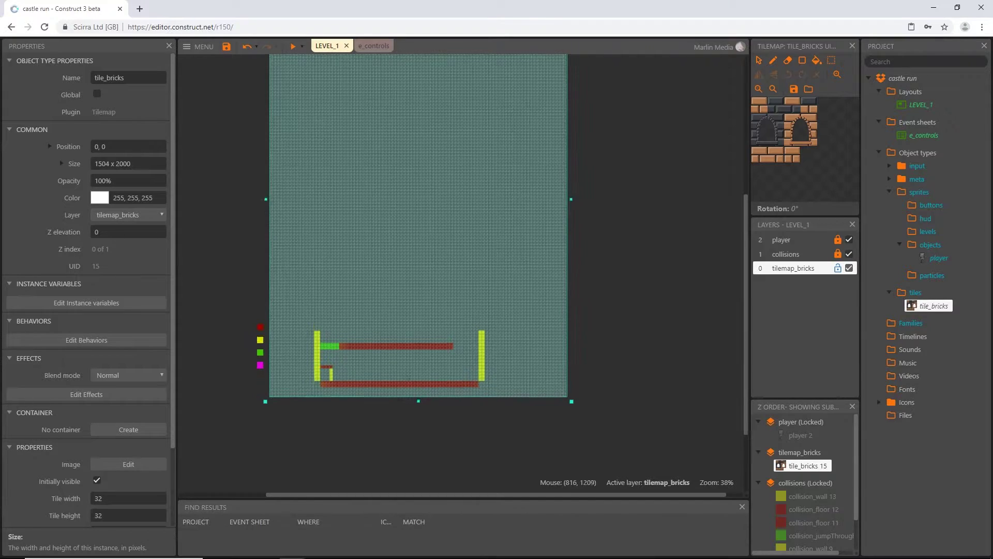
Step: Widen the tile palette area and zoom in on the brick tiles
scroll(413, 256, up, 2)
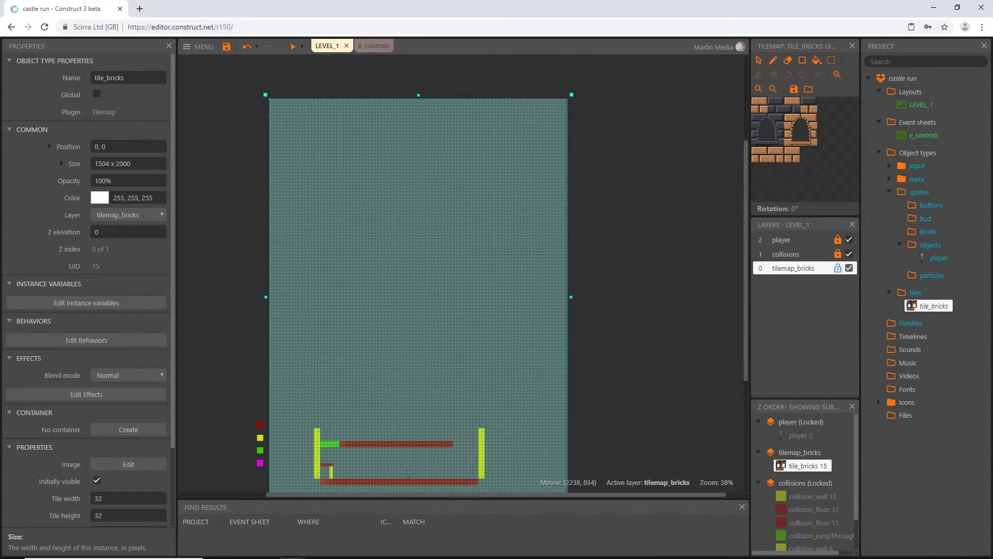
drag(748, 203, 683, 208)
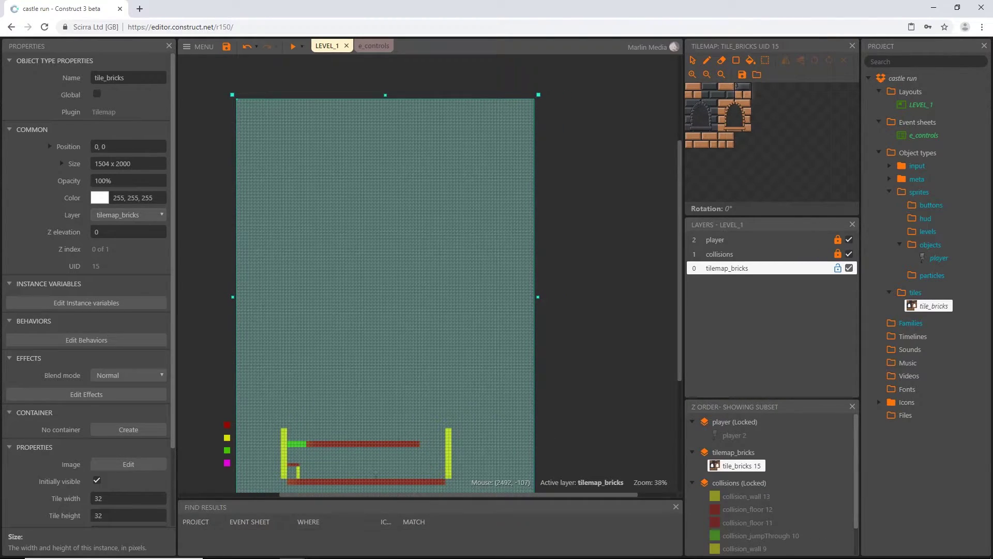
click(693, 74)
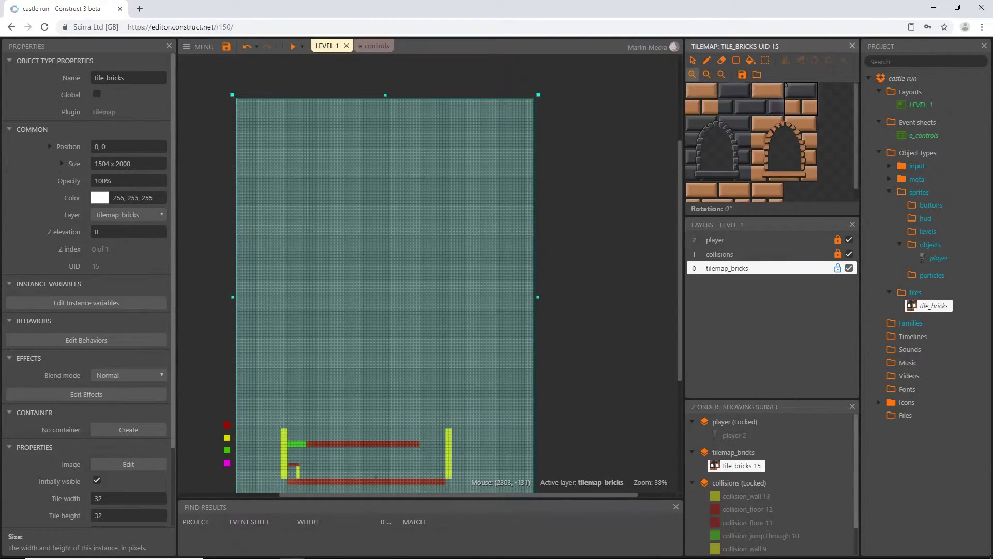
Step: Make the tile palette area taller to fit all the brick tiles, and review the tile_bricks tilemap's tile size settings
drag(757, 216, 757, 238)
click(912, 304)
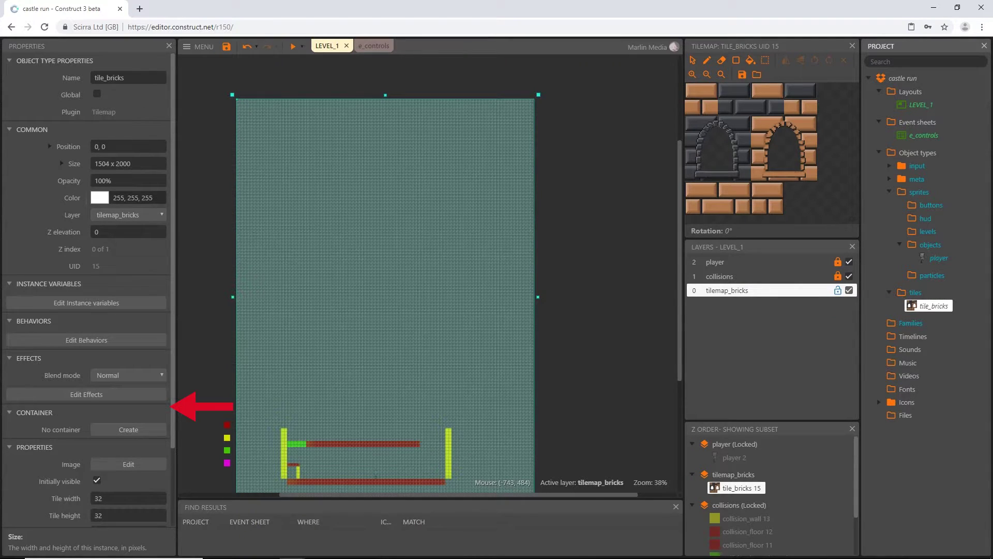
scroll(85, 249, down, 3)
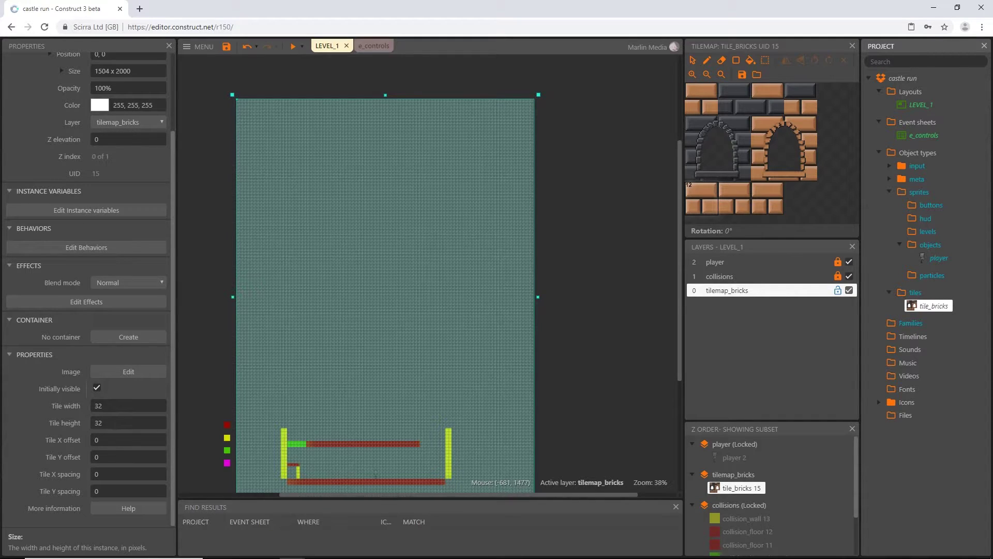
scroll(88, 290, up, 3)
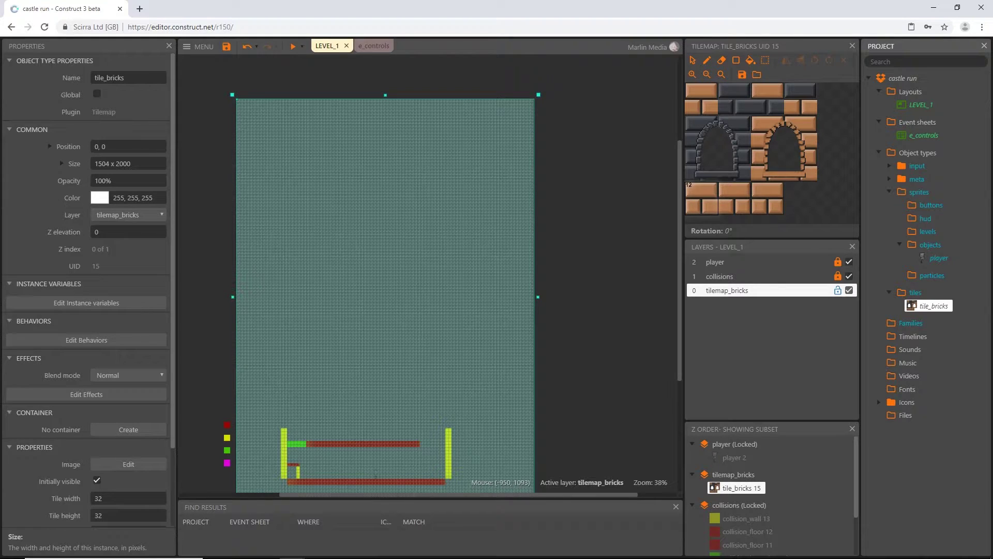
click(756, 207)
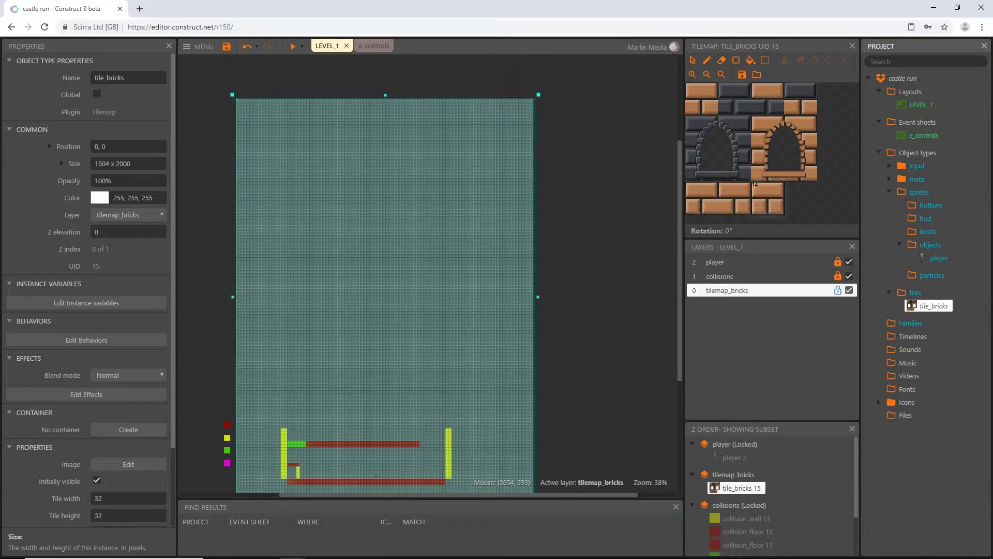
click(718, 46)
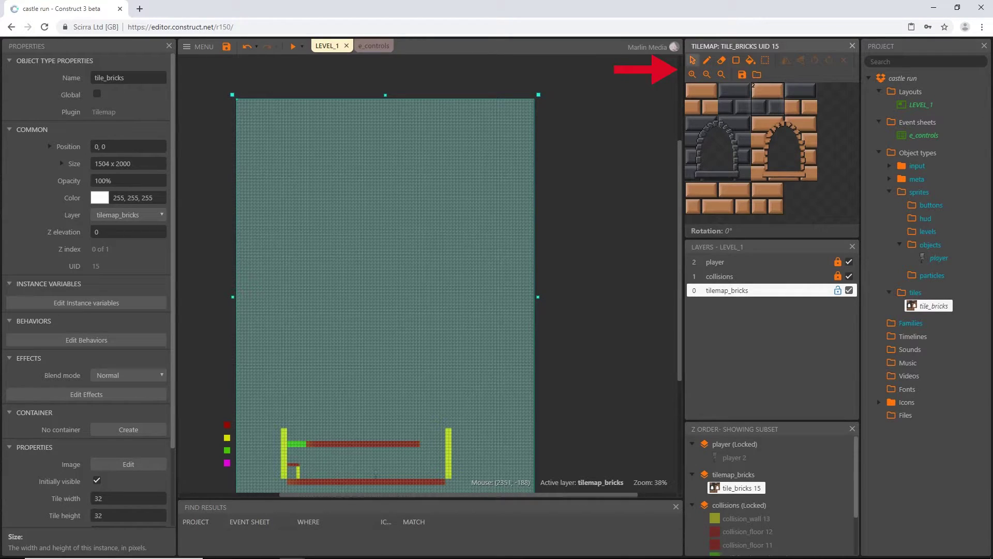
click(722, 60)
click(693, 60)
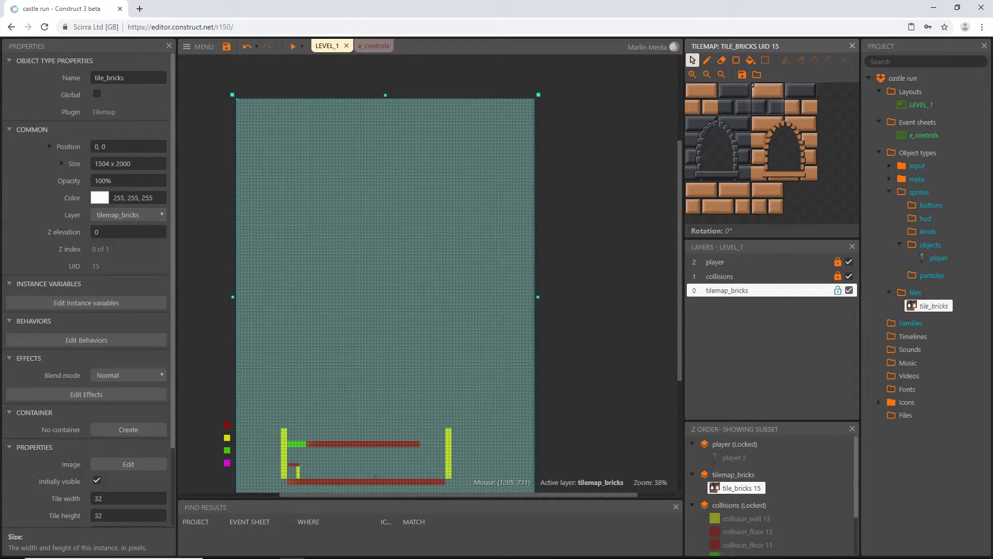
middle_drag(303, 361, 328, 298)
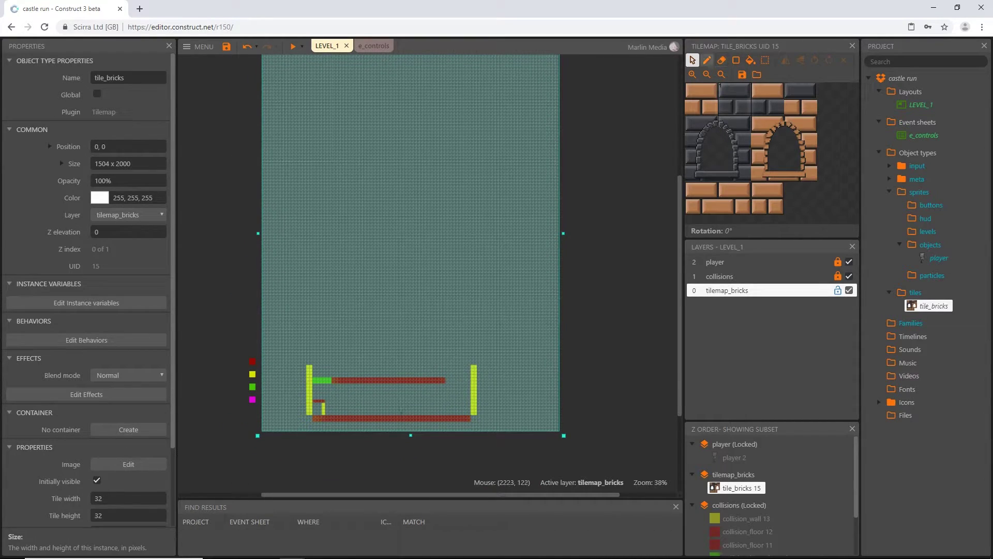
click(707, 59)
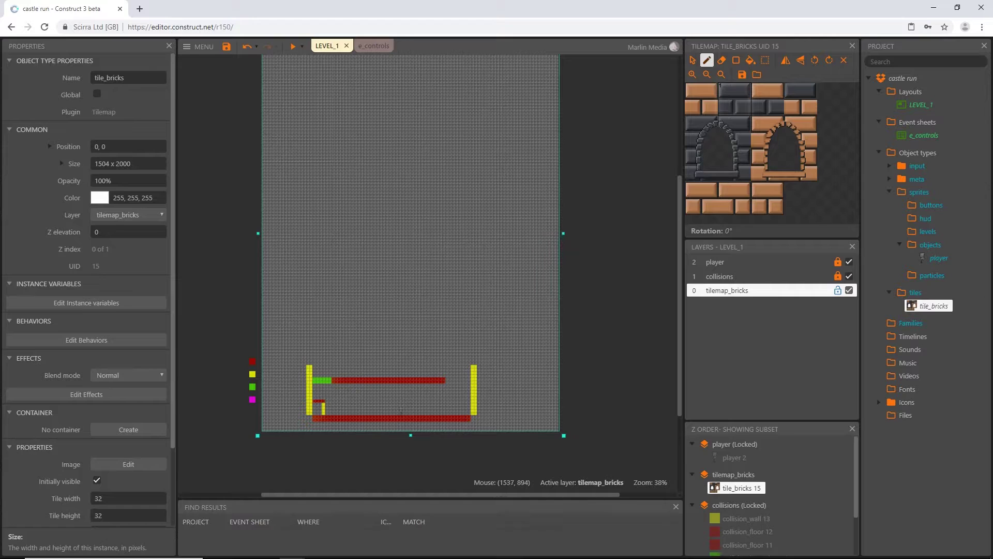
click(694, 59)
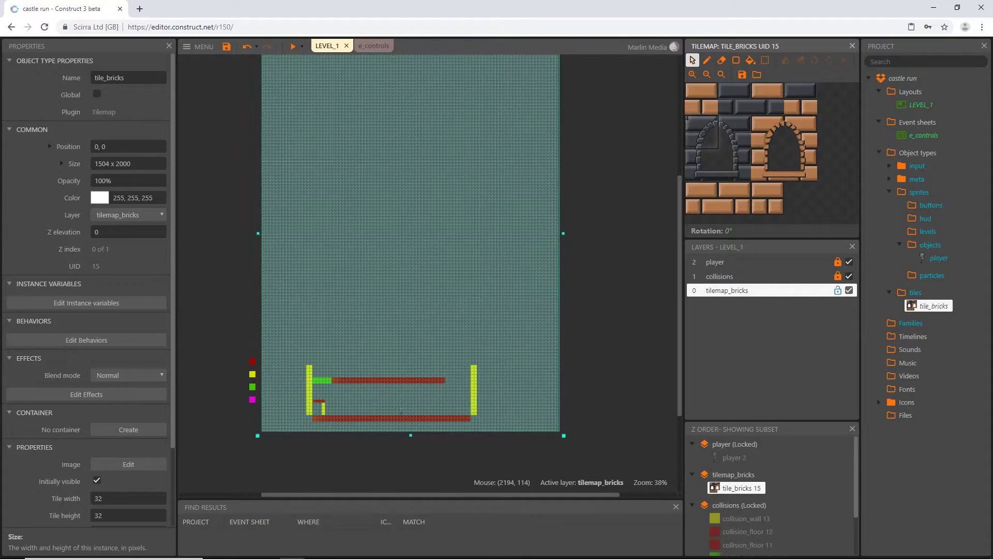
click(660, 114)
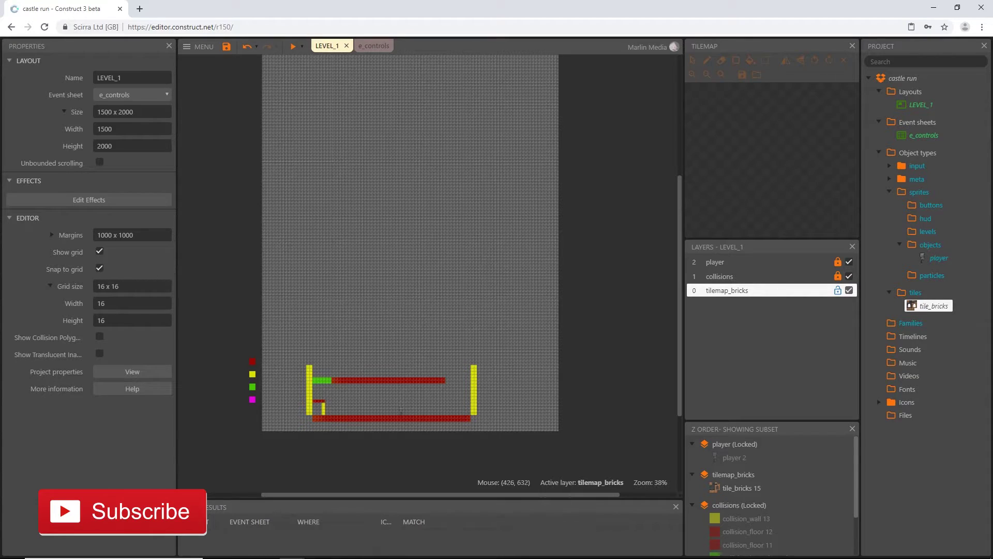
Step: Select the tile_bricks tilemap in the layout and switch it to the Draw tiles mode
scroll(342, 303, up, 2)
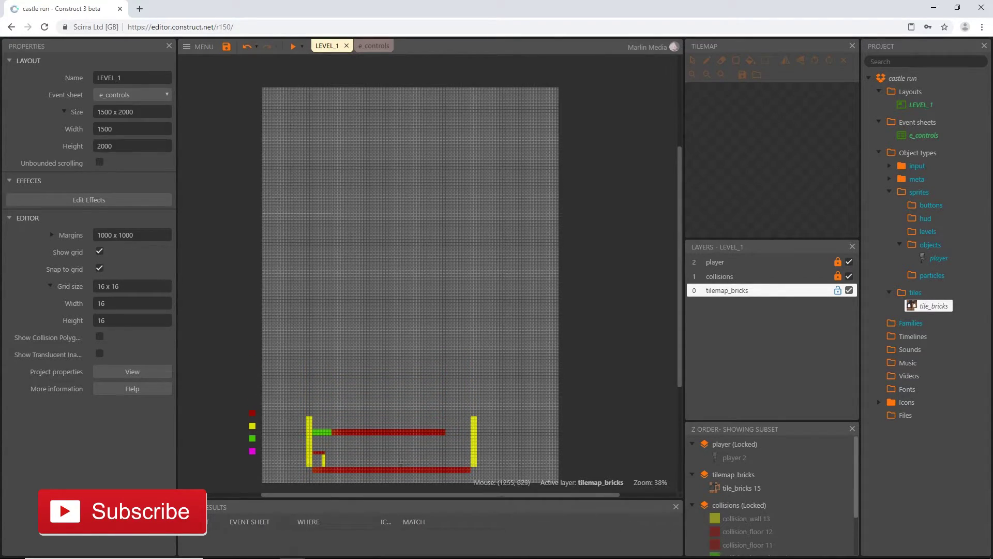
click(476, 189)
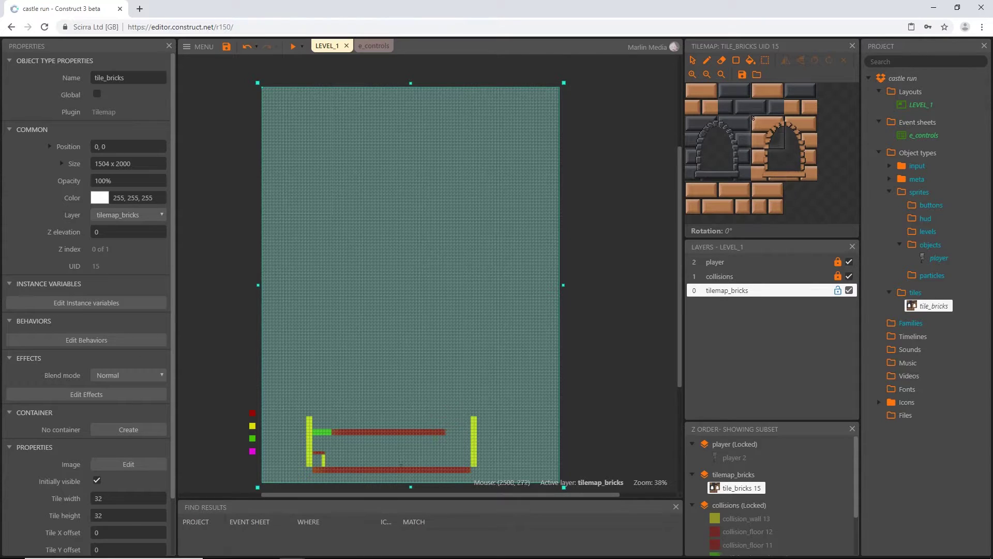
click(707, 60)
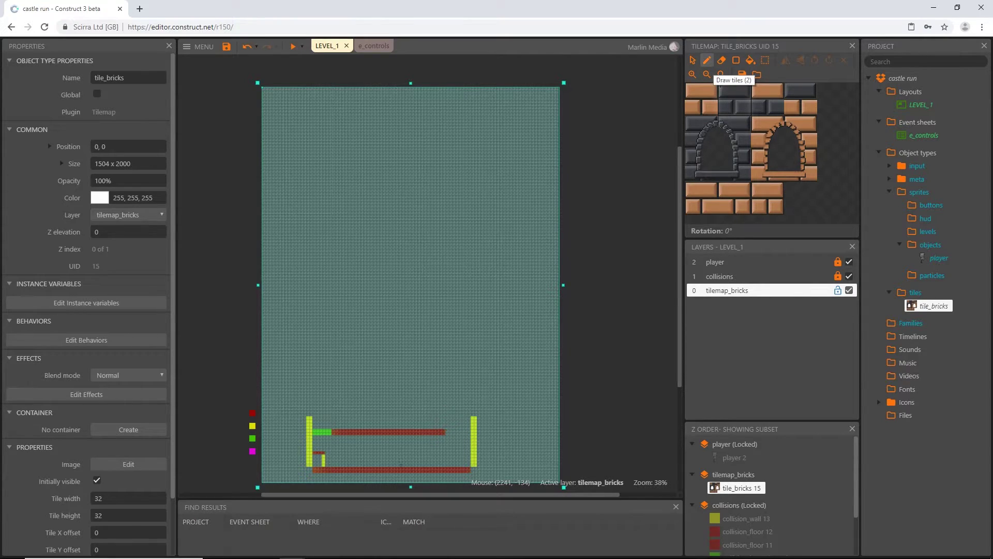
click(707, 61)
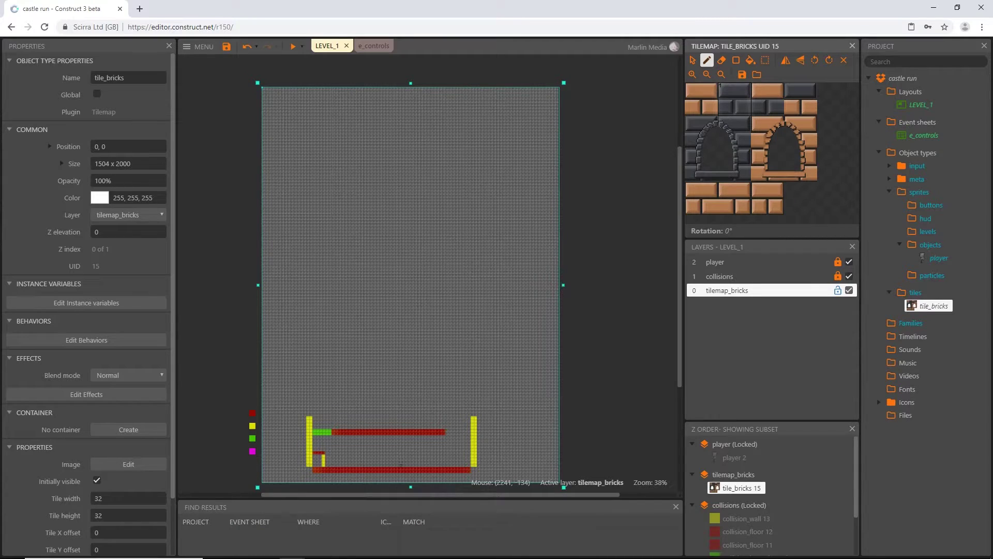
click(736, 60)
click(707, 61)
Step: Choose the first orange brick tile in the tile palette as the tile to paint with
click(735, 165)
click(801, 165)
click(695, 89)
click(800, 91)
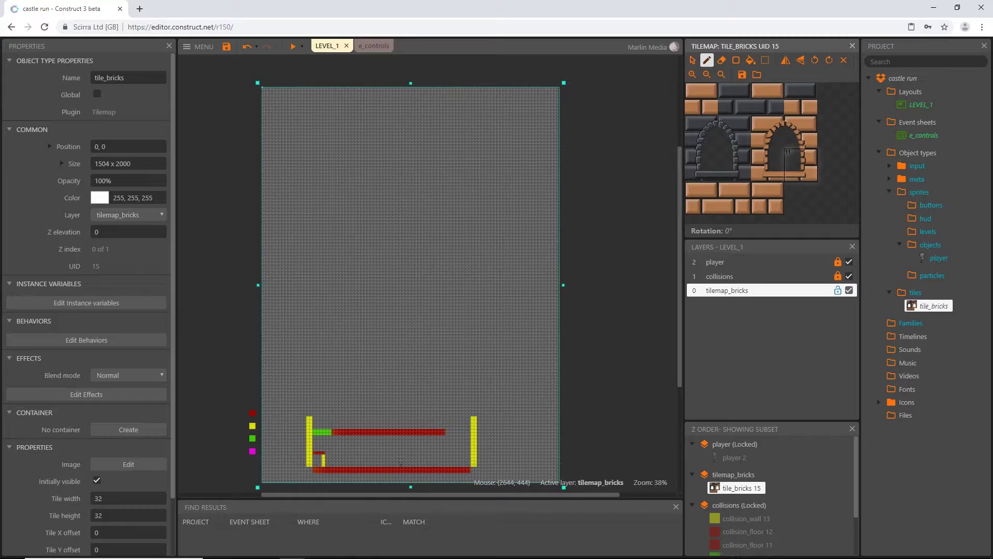
click(699, 90)
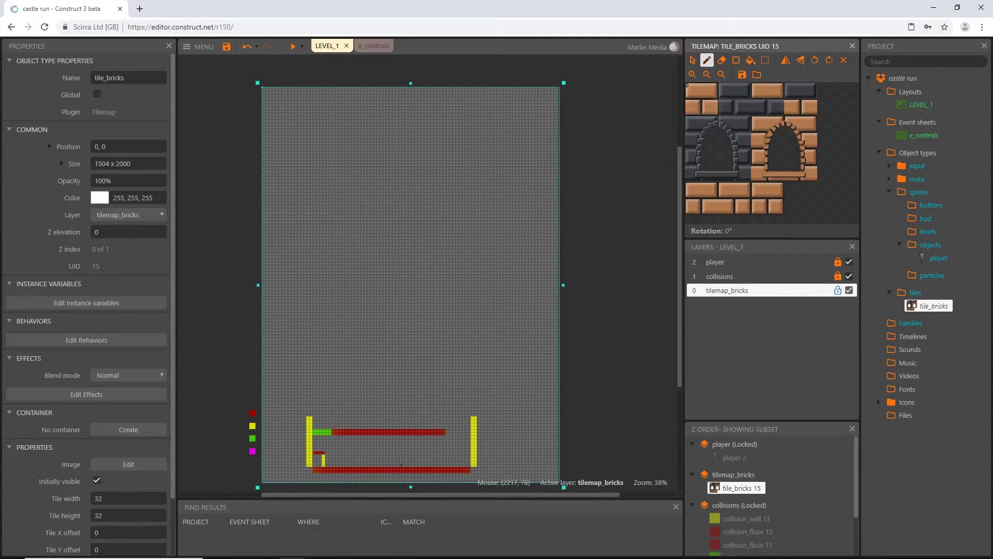
click(701, 102)
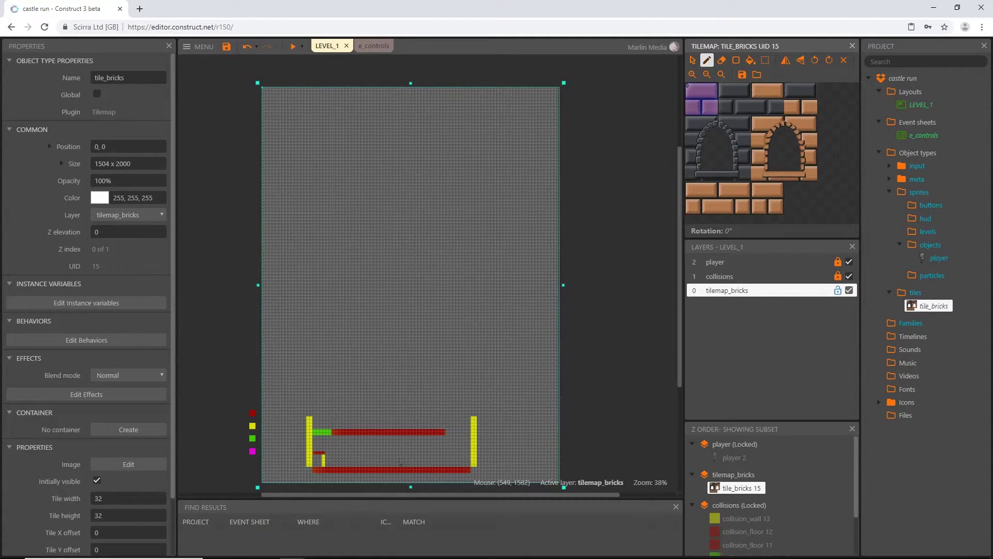
Step: Make the collisions layer's background transparent and undo the test brick tiles painted around the platforms
ctrl+scroll(661, 282, up, 8)
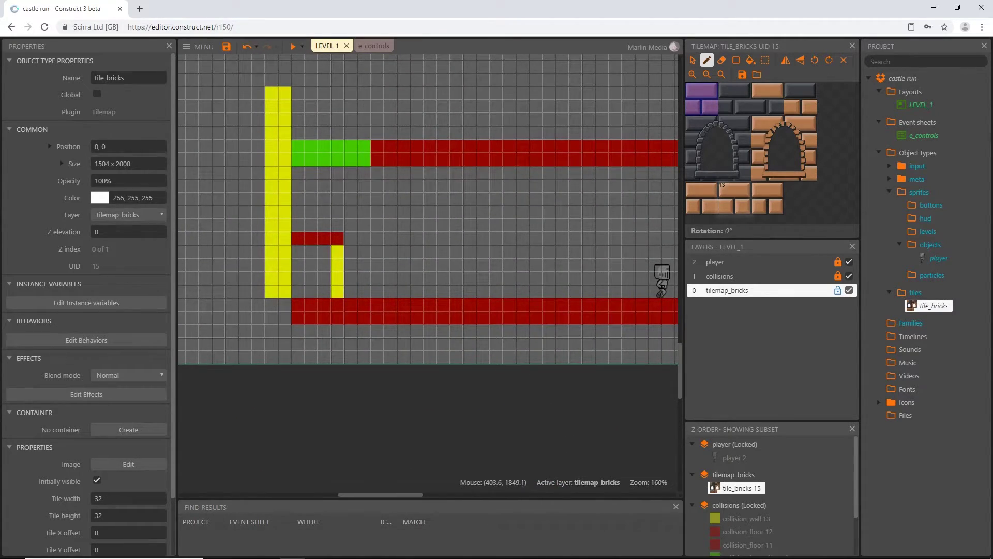
ctrl+scroll(661, 290, down, 5)
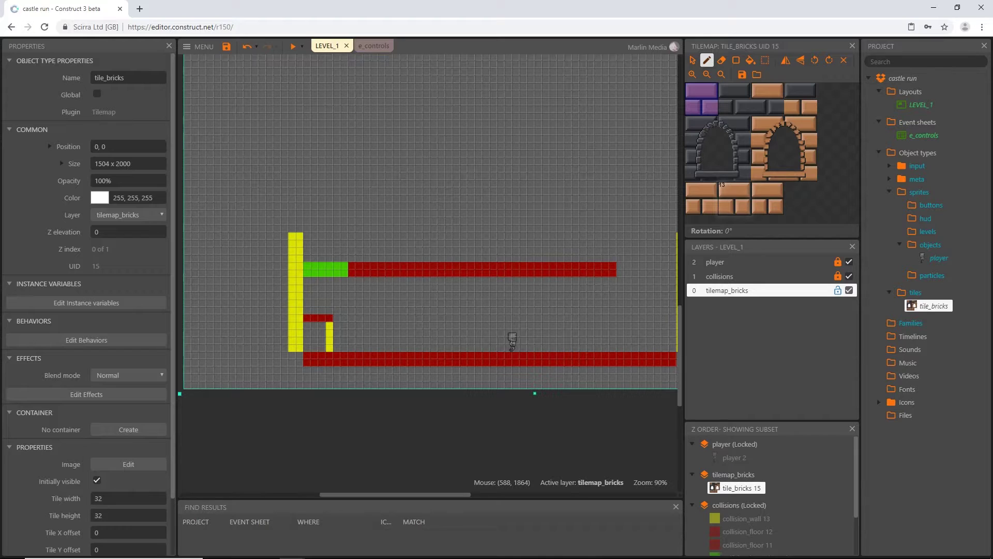
click(750, 262)
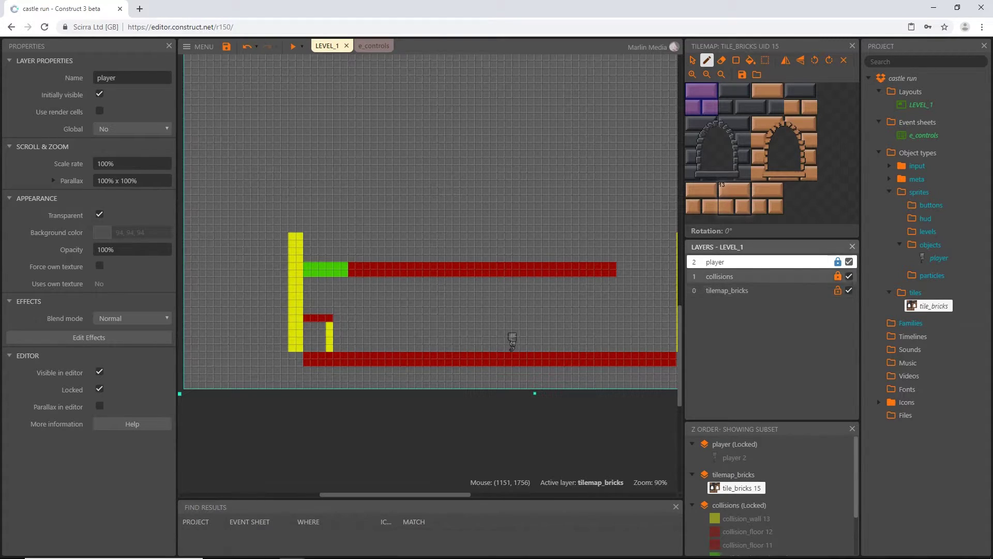
click(735, 276)
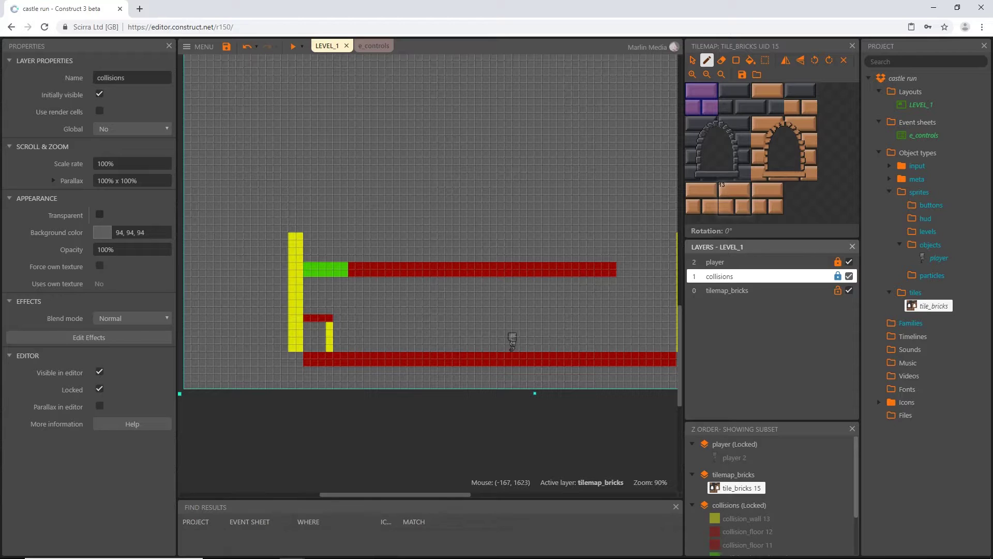
click(100, 214)
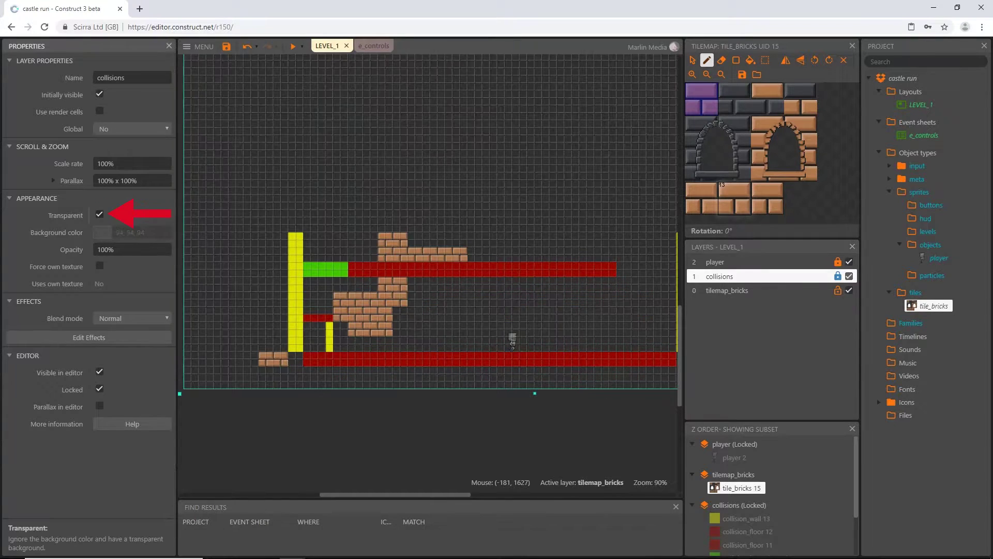
key(ctrl+z)
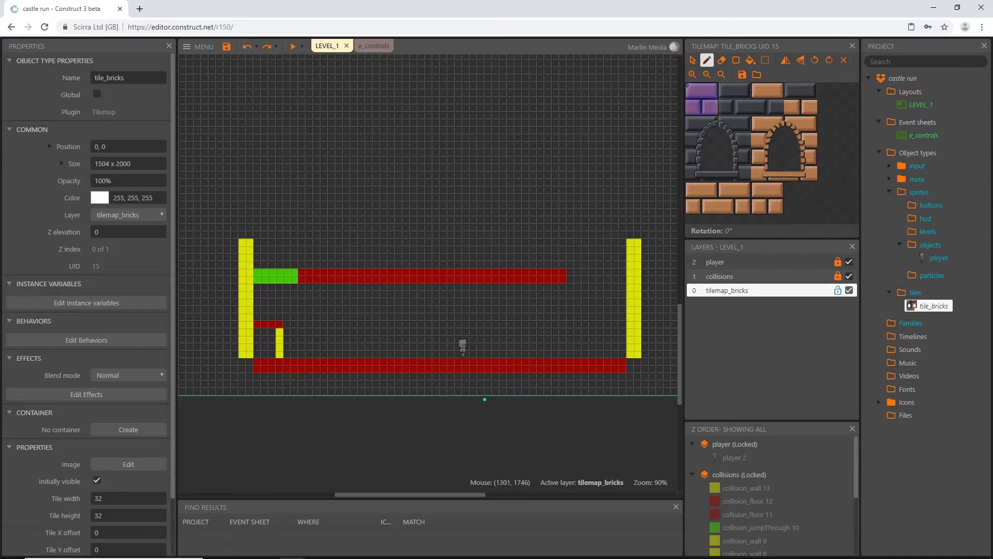
Step: Unlock the collisions layer and set the opacity of the collision_death sprite in the meta folder to 40%
click(720, 276)
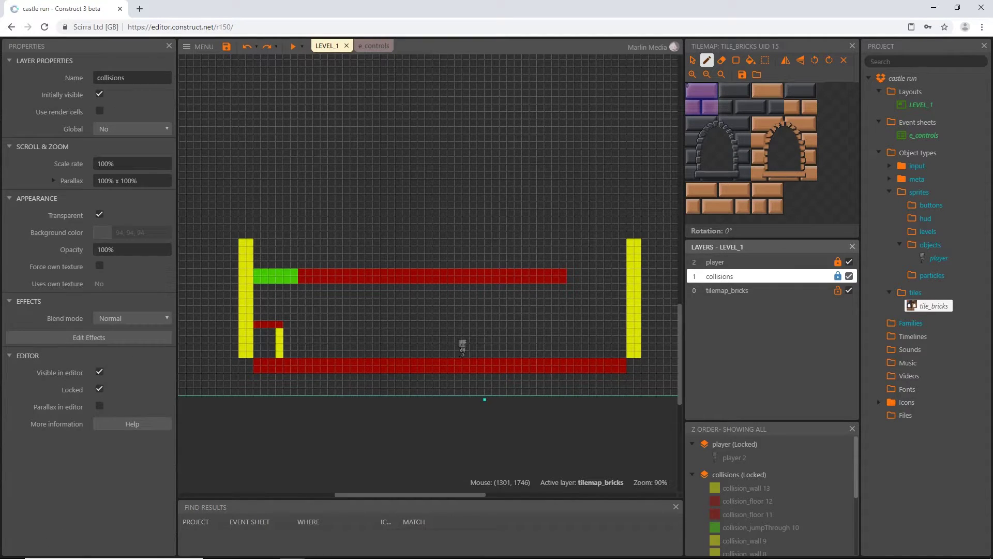
click(838, 276)
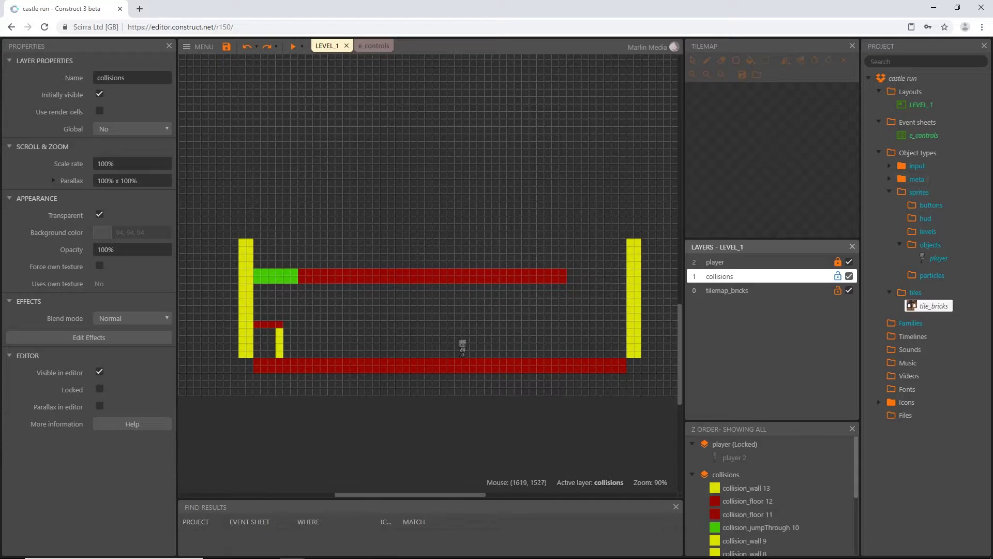
click(890, 179)
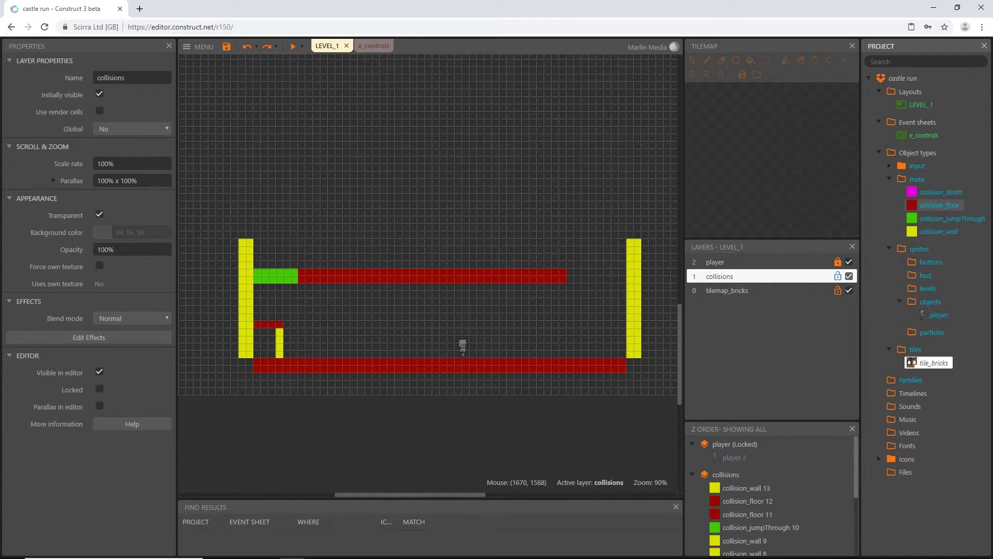
click(939, 192)
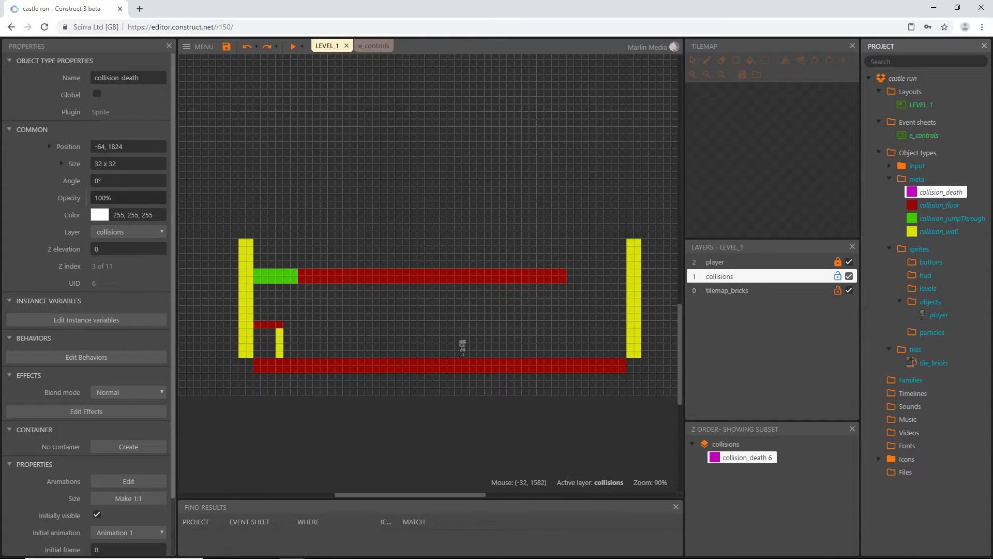
click(128, 198)
text(40)
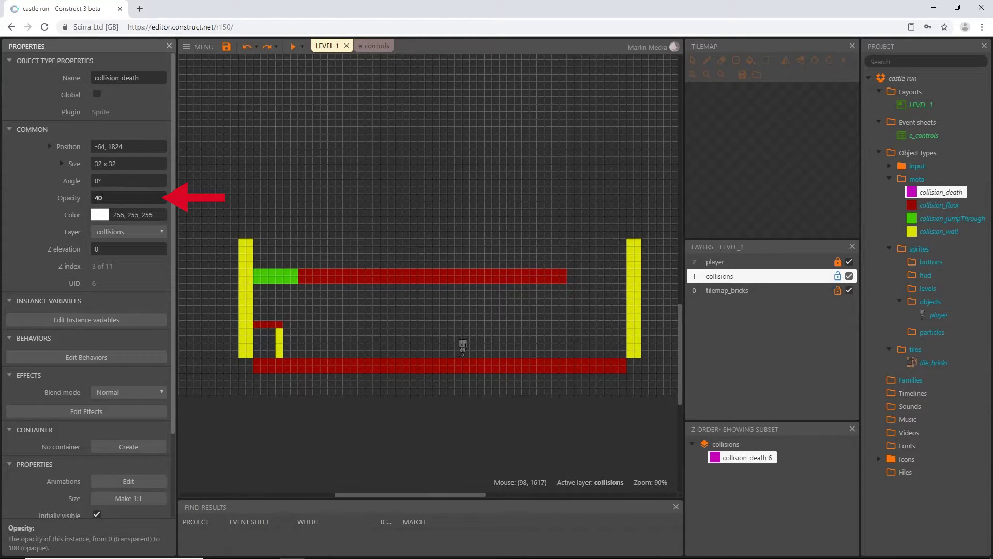
key(Tab)
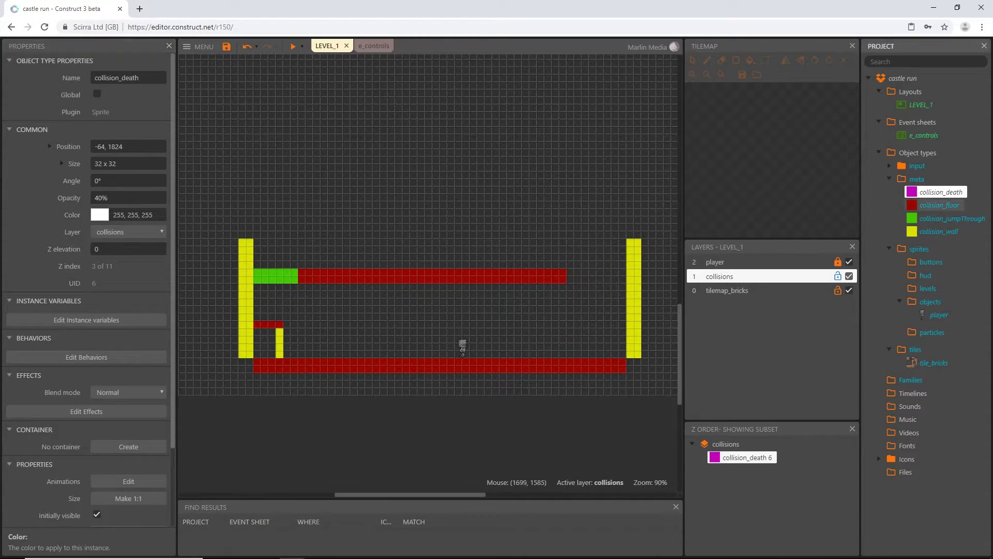
Step: Set the opacity of all collision_floor instances to 40%
key(Down)
click(128, 198)
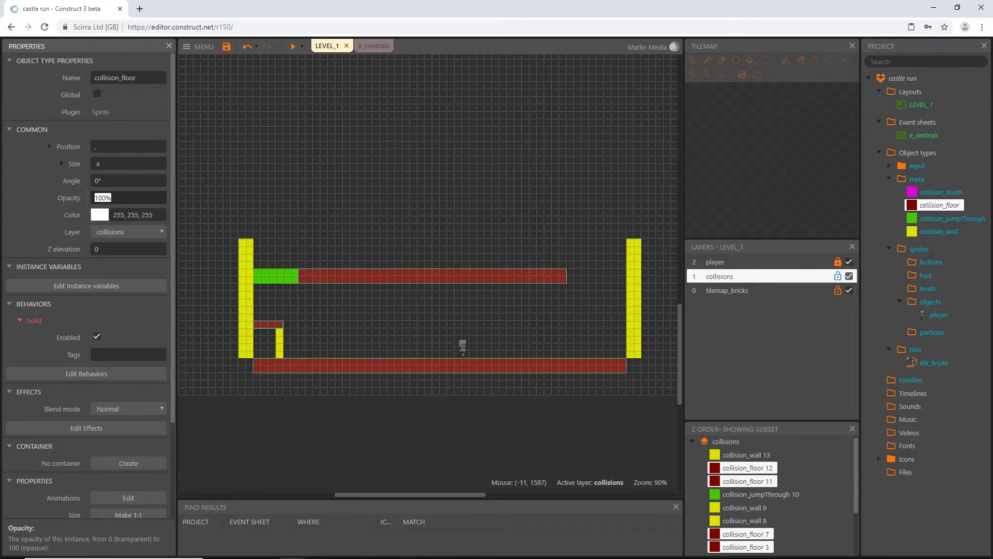
text(40)
key(Tab)
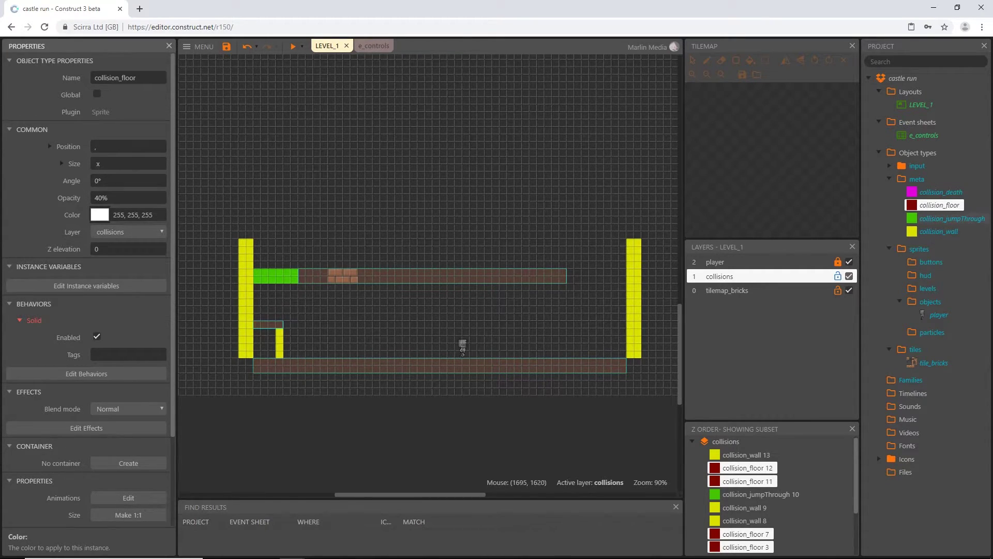
Step: Set the opacity of all collision_jumpThrough instances to 40%
key(Down)
click(116, 198)
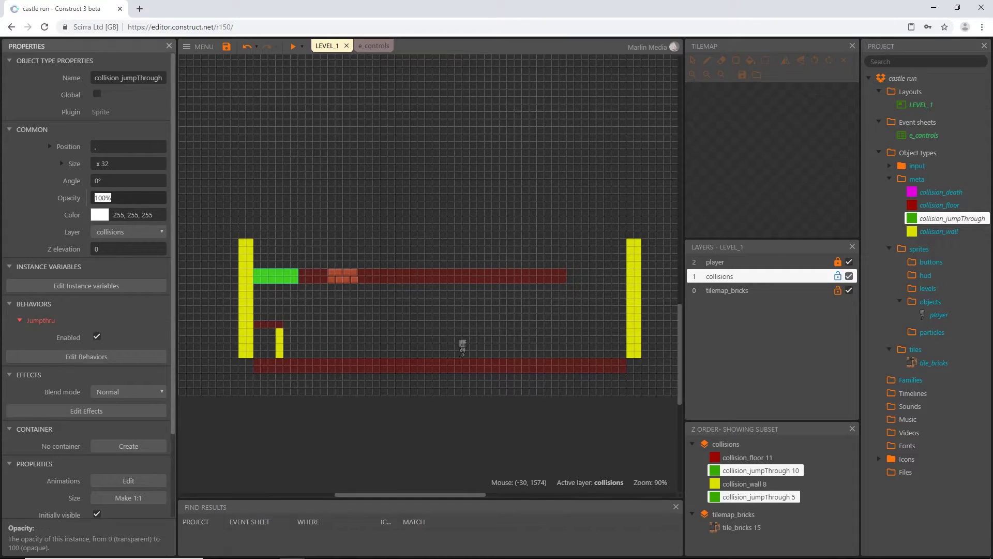
text(40)
key(Return)
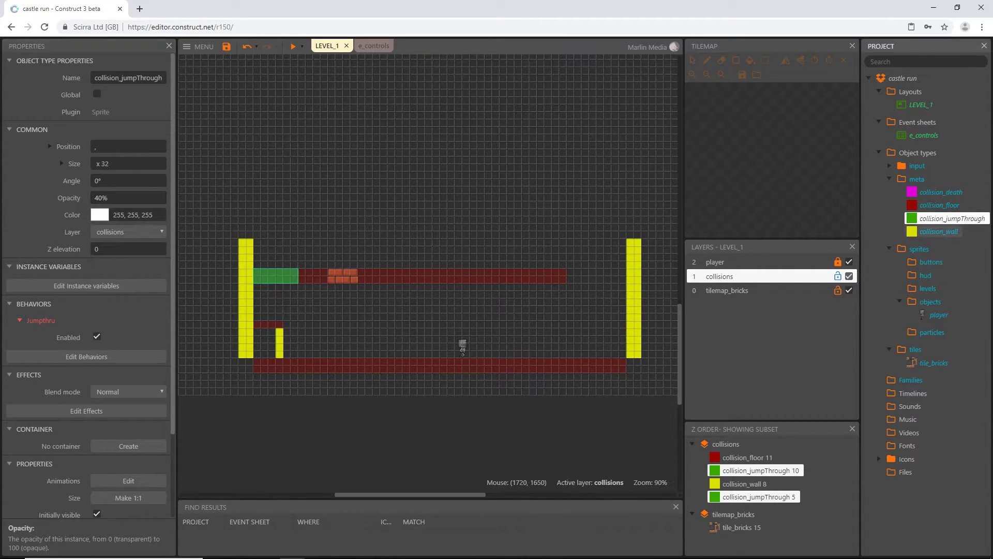
Step: Set the opacity of all collision_wall instances to 40%
key(Down)
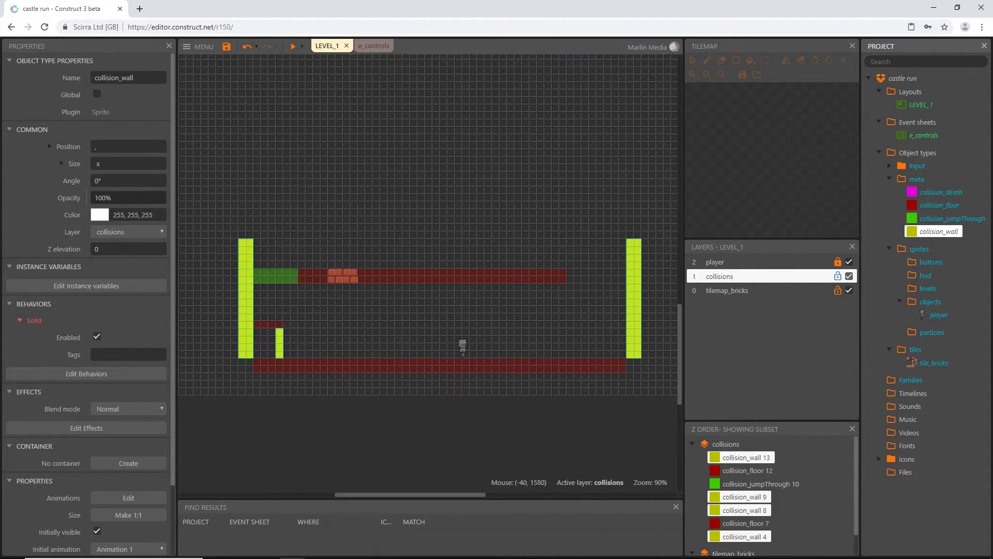
click(116, 197)
text(40)
key(Return)
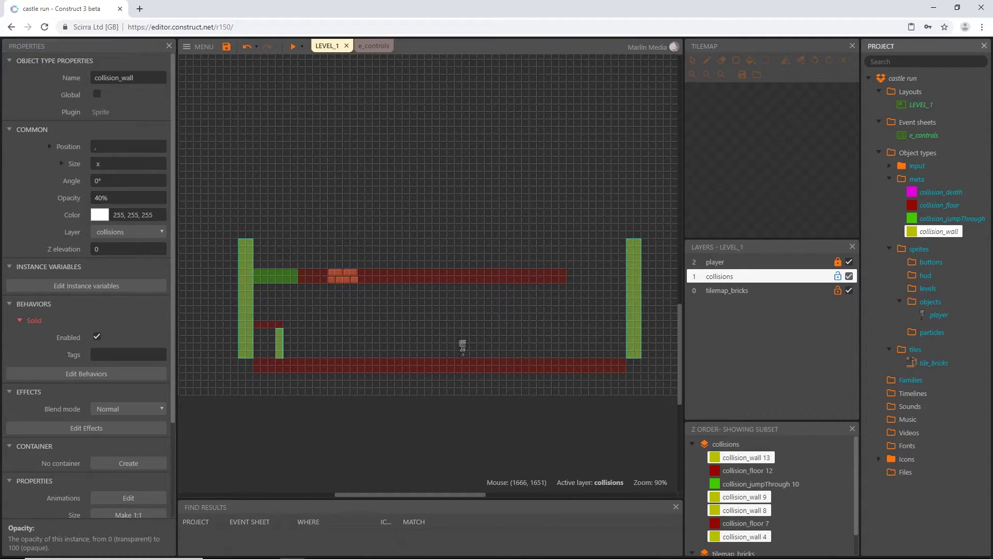
Step: Collapse the meta folder and erase the test brick tiles from the tile_bricks tilemap over the upper platform
click(889, 179)
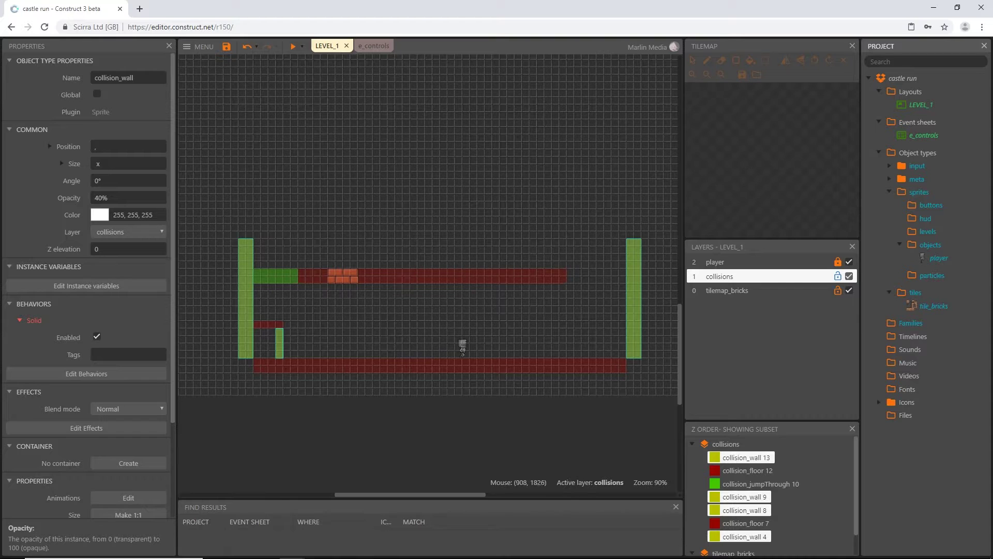
click(557, 314)
click(746, 60)
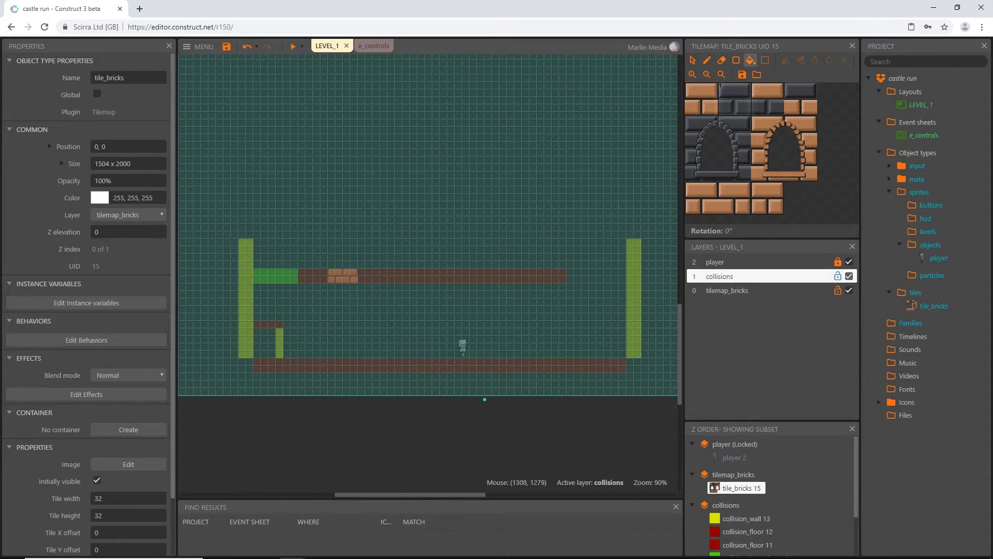
click(721, 60)
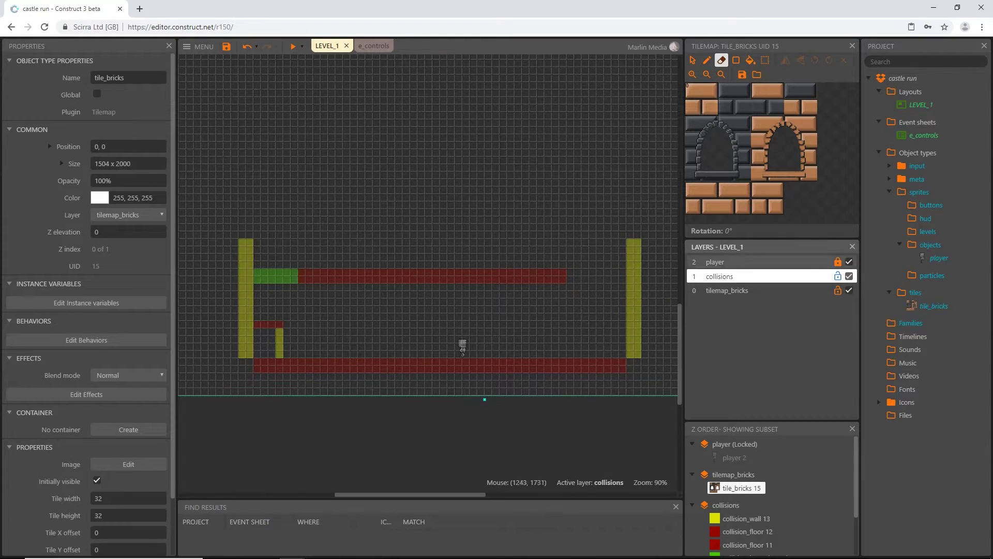
Step: Make tilemap_bricks the active layer and paint a two-row strip of orange brick tiles along most of the lower collision floor
click(726, 291)
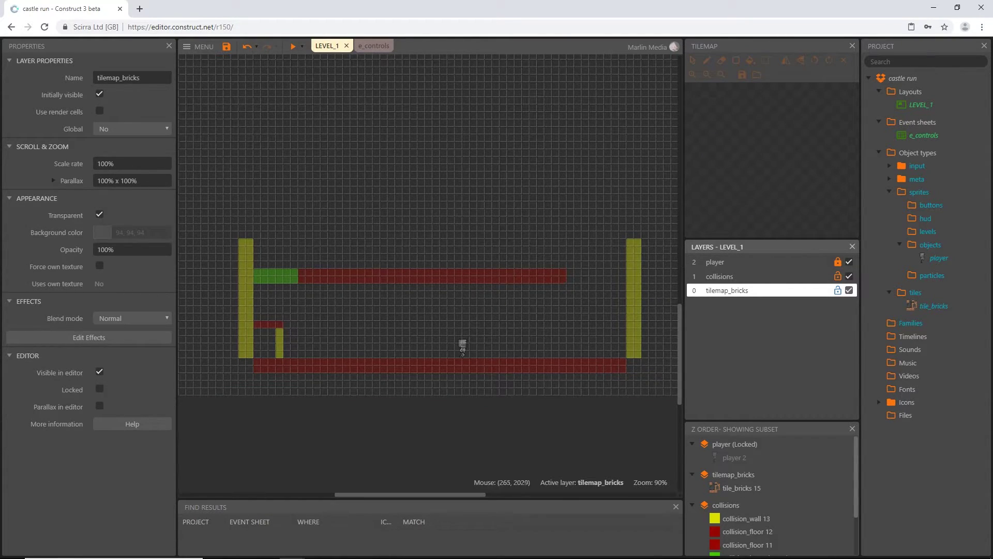
ctrl+scroll(233, 400, up, 8)
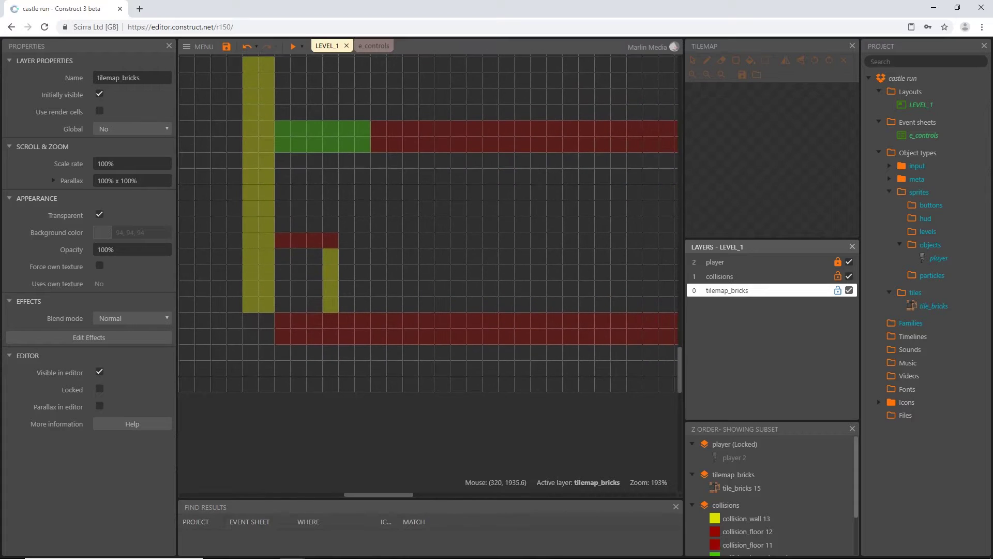
click(379, 313)
click(801, 91)
click(706, 60)
click(702, 98)
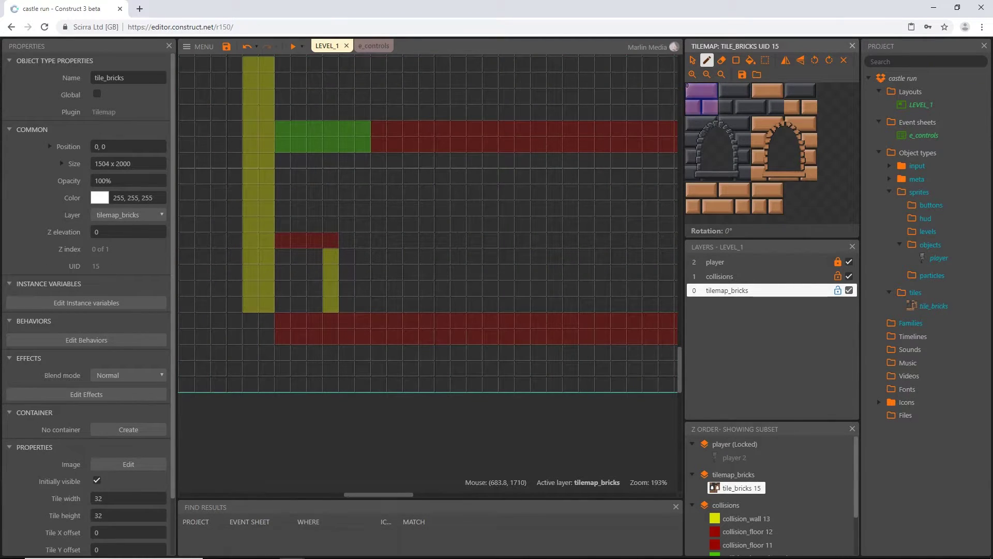
drag(290, 326, 549, 329)
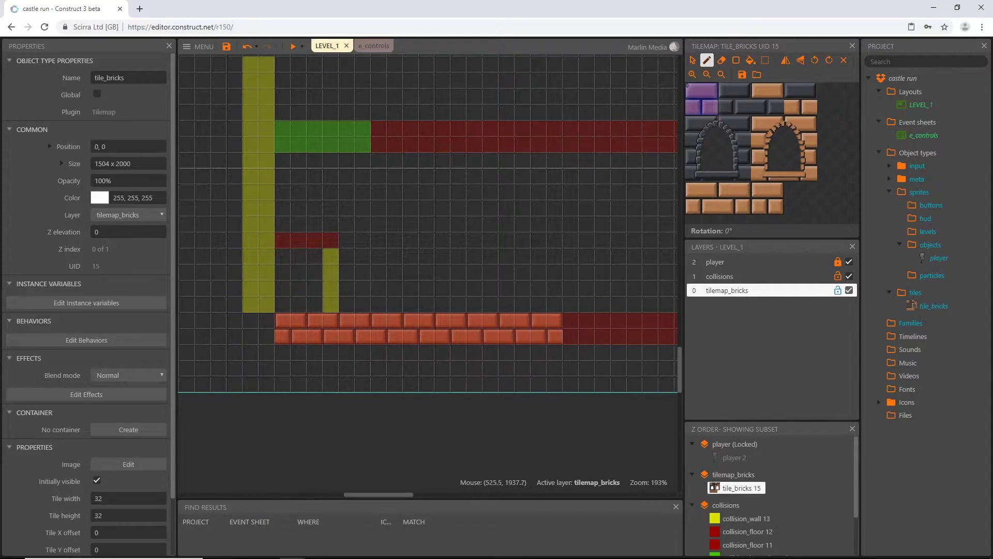
middle_drag(578, 340, 457, 334)
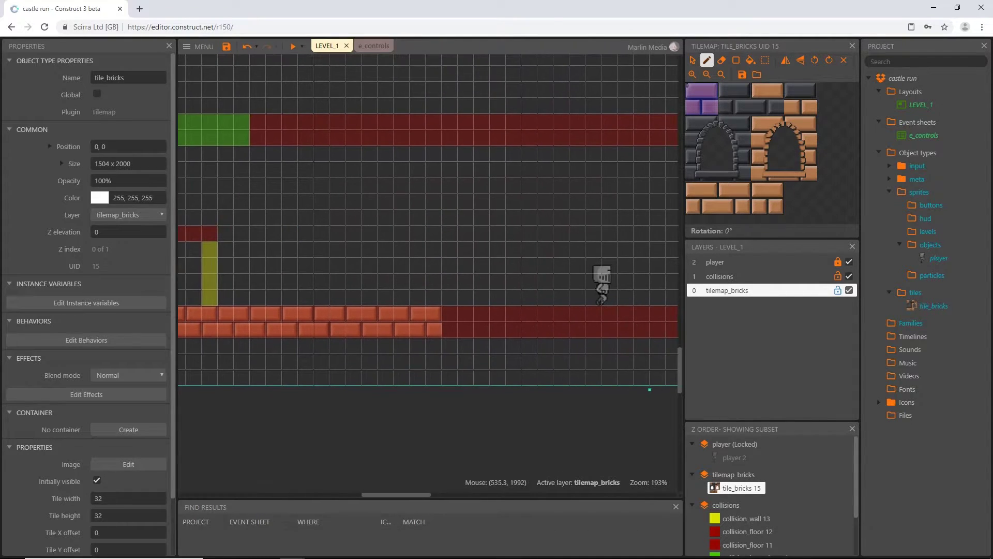
drag(481, 329, 618, 330)
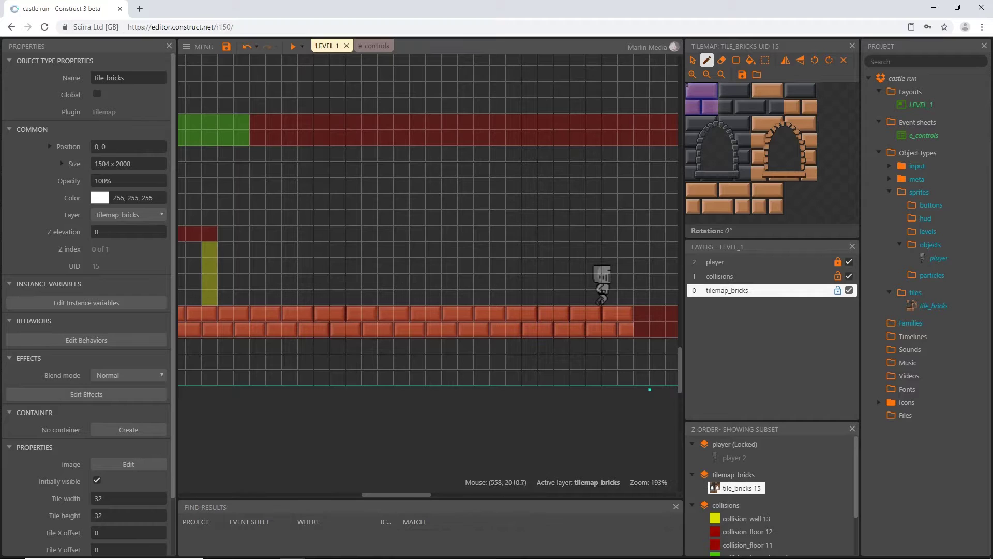
middle_drag(618, 331, 539, 346)
drag(562, 330, 636, 330)
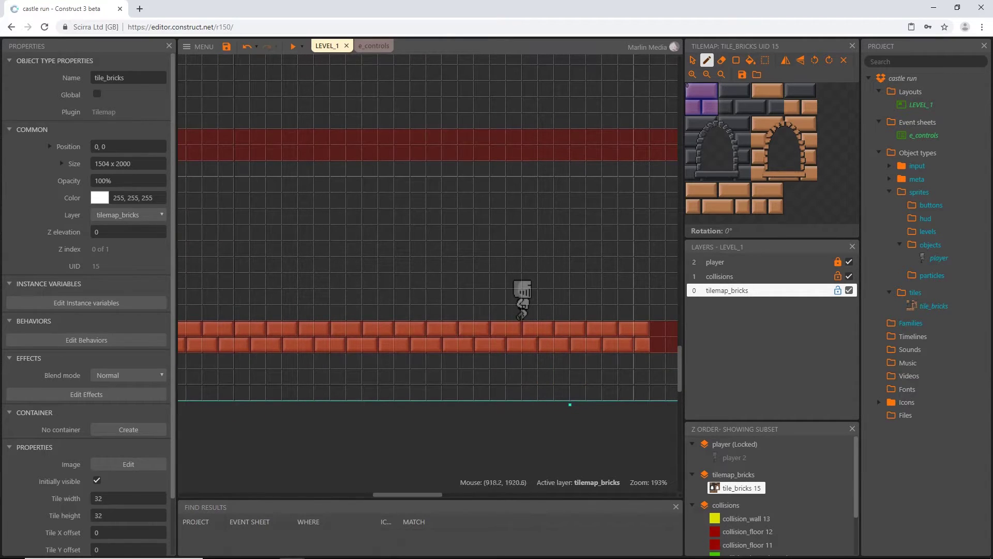
Step: Hide the collisions layer and turn off the grid display for LEVEL_1
click(849, 276)
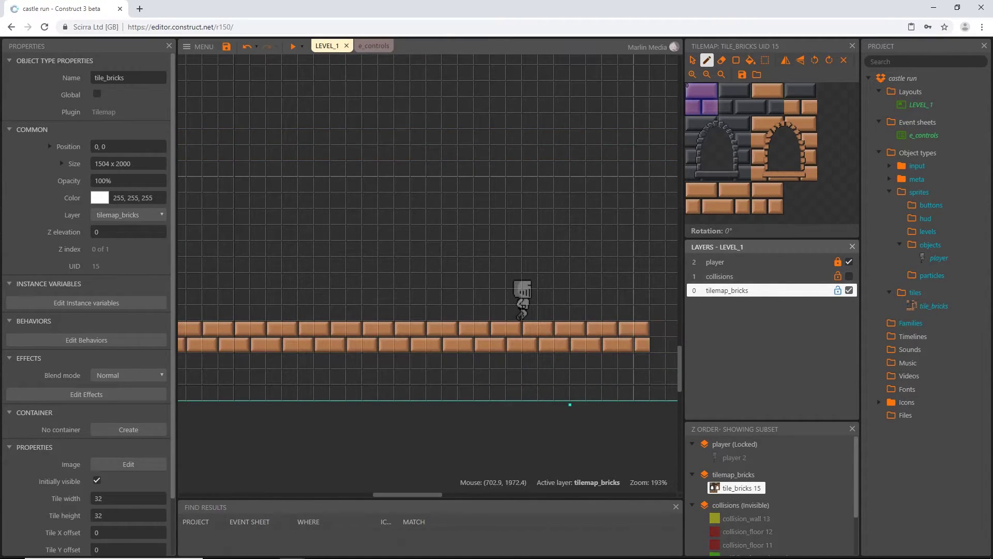
key(ctrl+z)
click(278, 459)
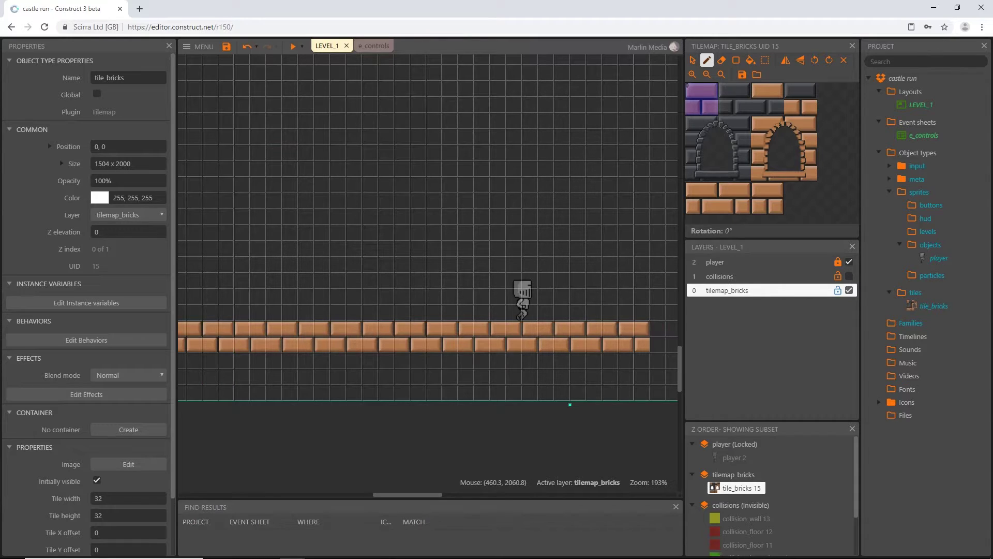
click(427, 431)
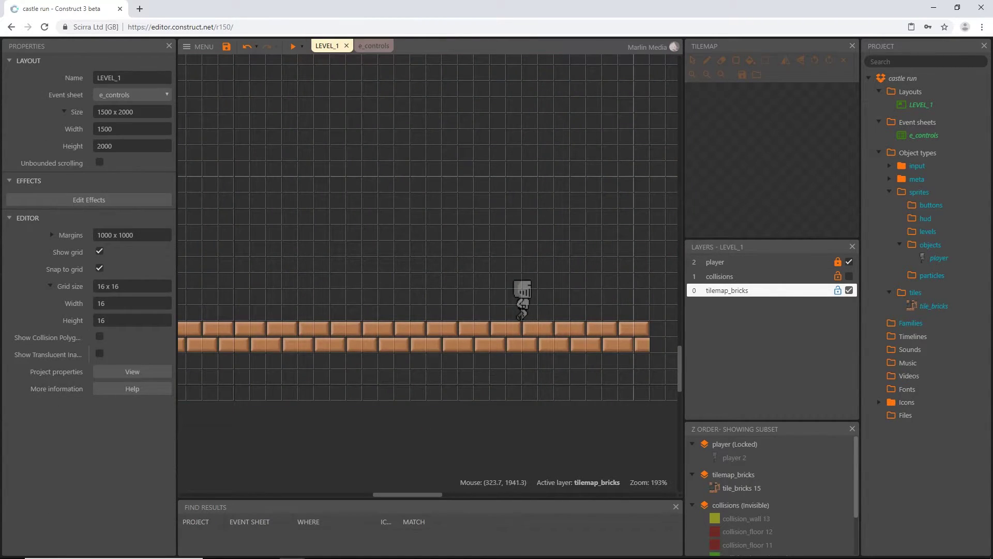
click(99, 251)
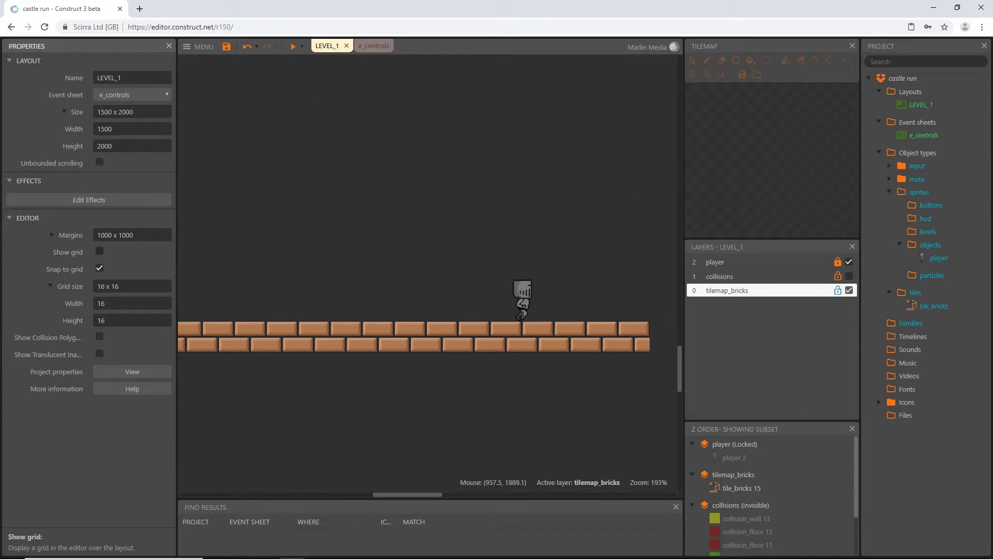
Step: Inspect the joints between the painted floor bricks up close and show the collisions layer again
click(376, 282)
ctrl+scroll(570, 404, up, 15)
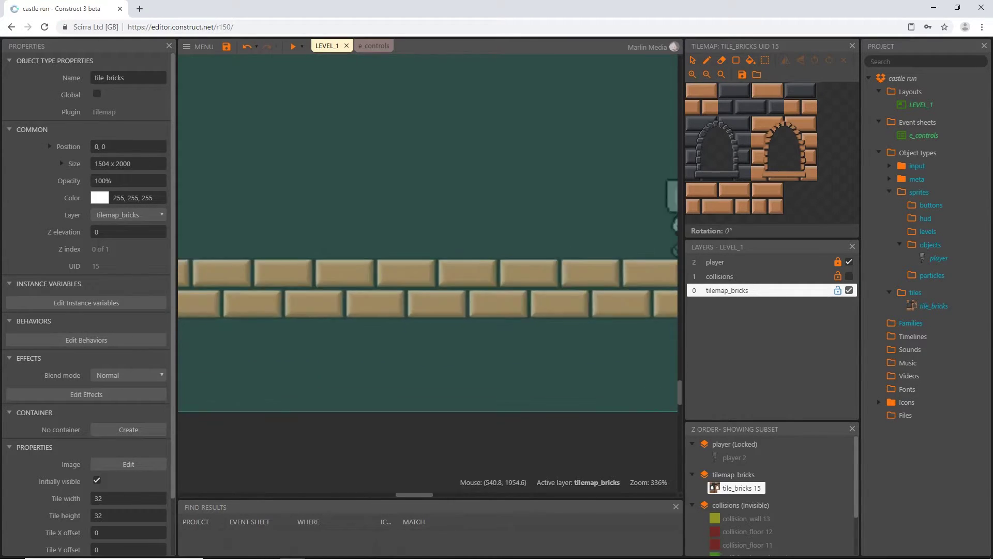
middle_drag(616, 331, 589, 329)
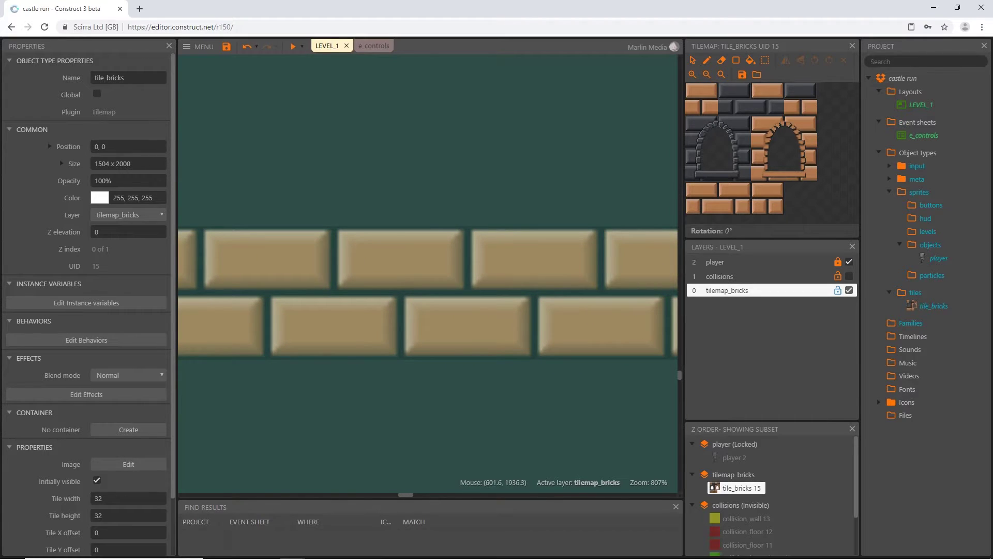
ctrl+scroll(428, 294, down, 4)
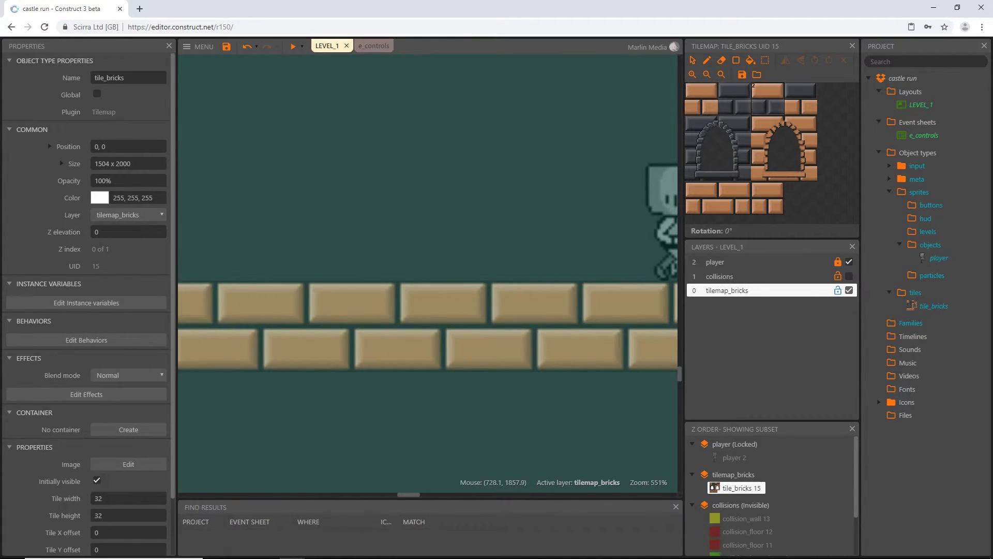
ctrl+scroll(395, 383, down, 4)
ctrl+scroll(410, 372, down, 3)
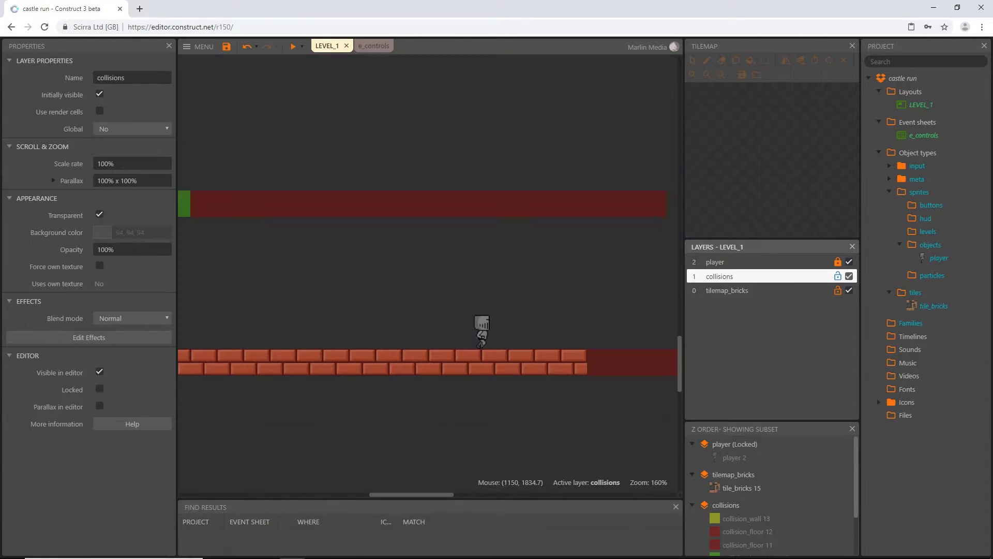
click(849, 276)
click(719, 277)
ctrl+scroll(417, 355, down, 3)
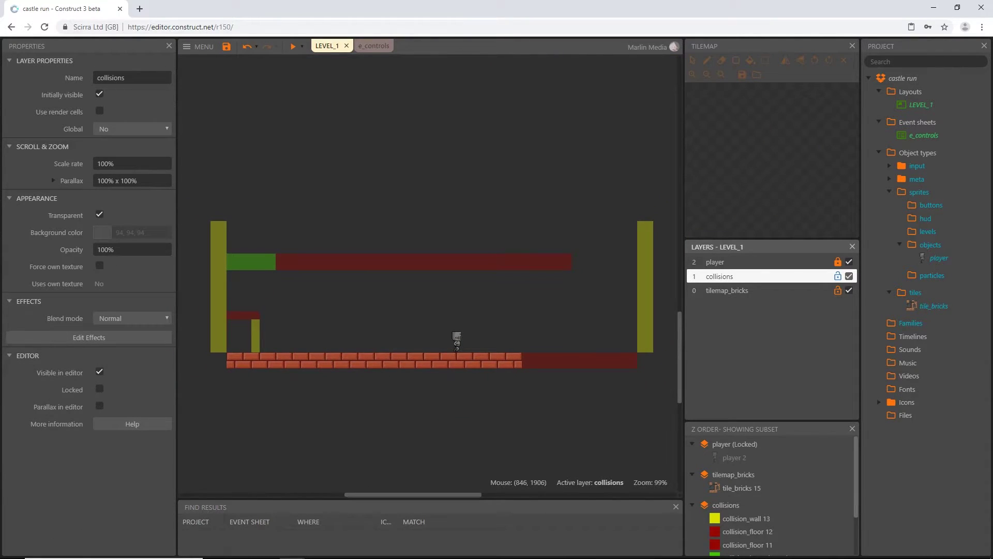
Step: On the tilemap_bricks layer, fill the rest of the lower floor and the upper red platform with the 2x2 orange brick pattern as rectangles
click(433, 199)
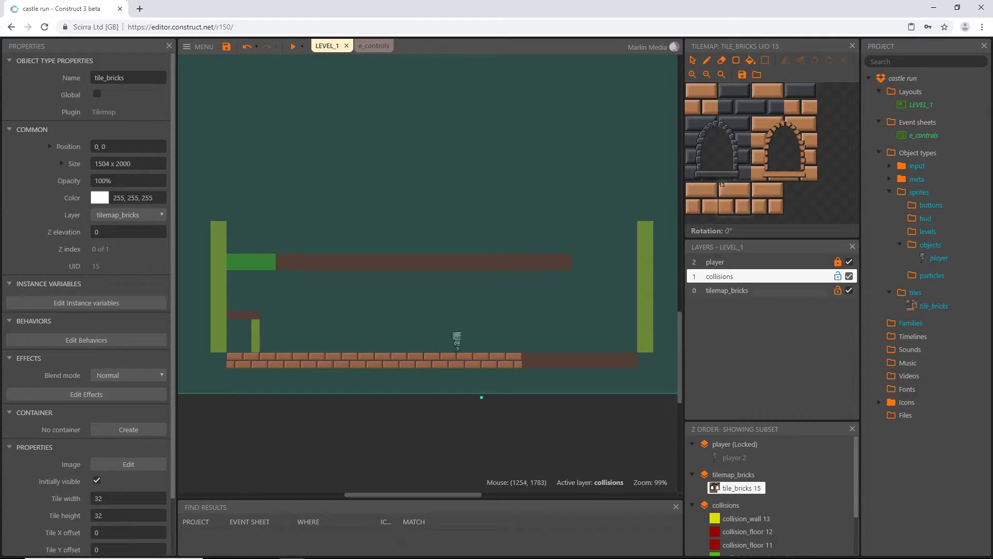
click(727, 291)
click(572, 174)
click(736, 60)
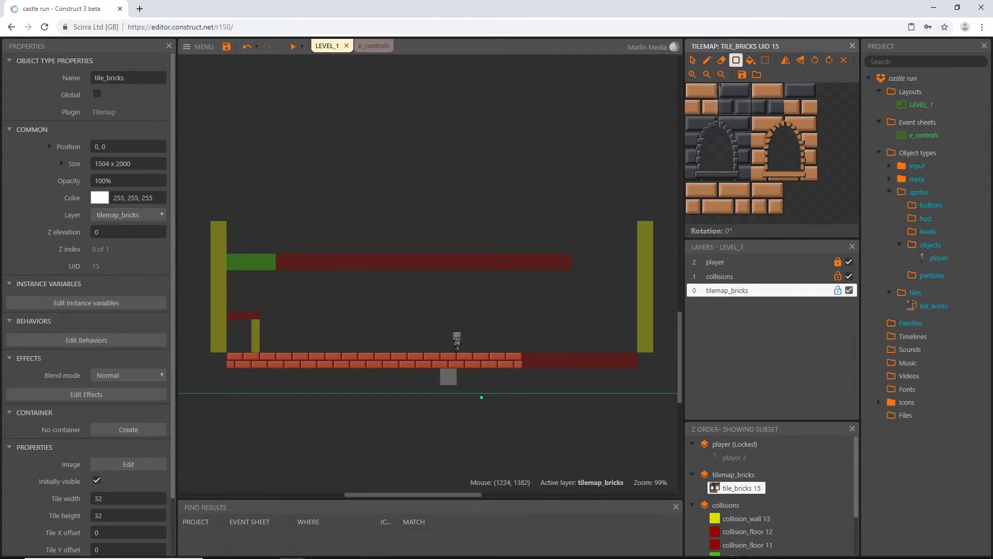
click(701, 90)
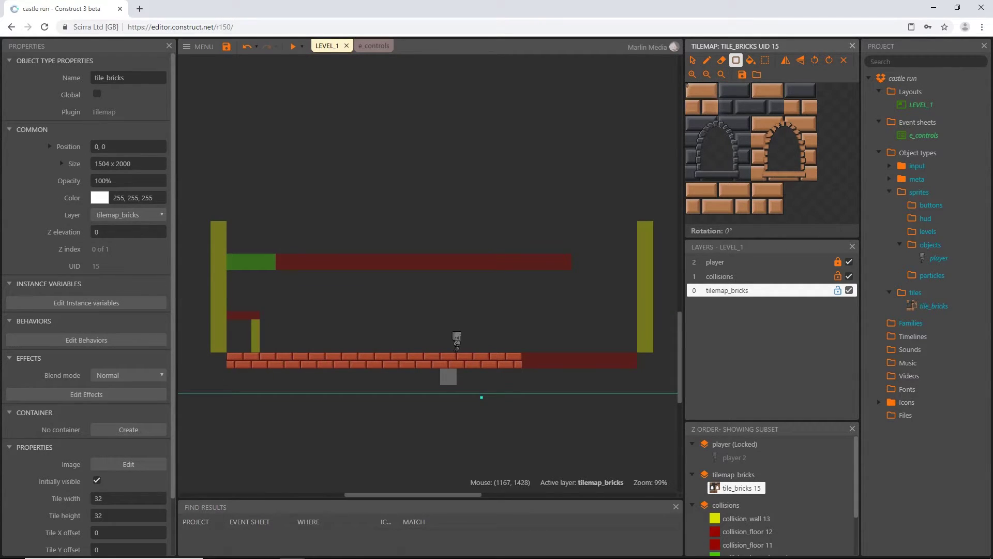
click(701, 99)
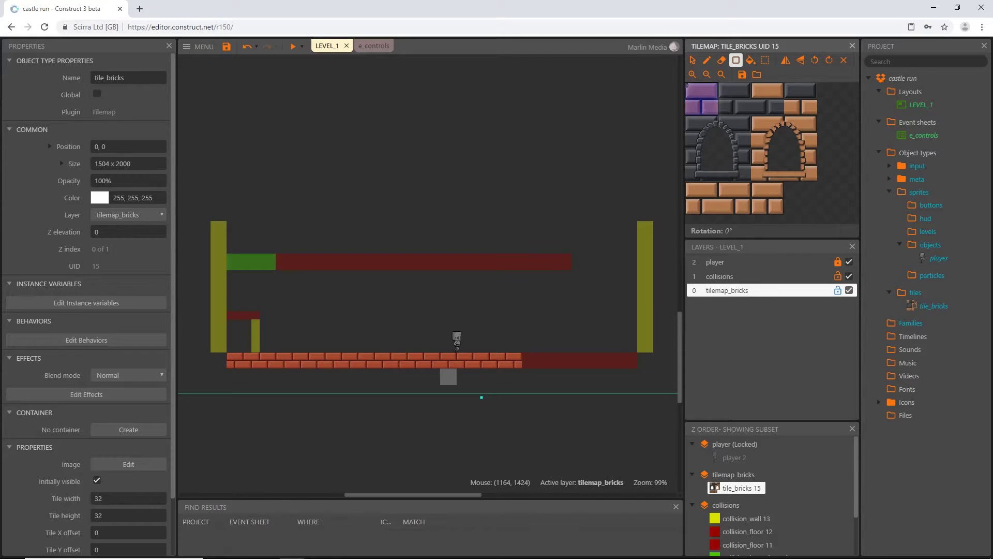
drag(534, 361, 633, 362)
click(563, 261)
drag(564, 261, 282, 267)
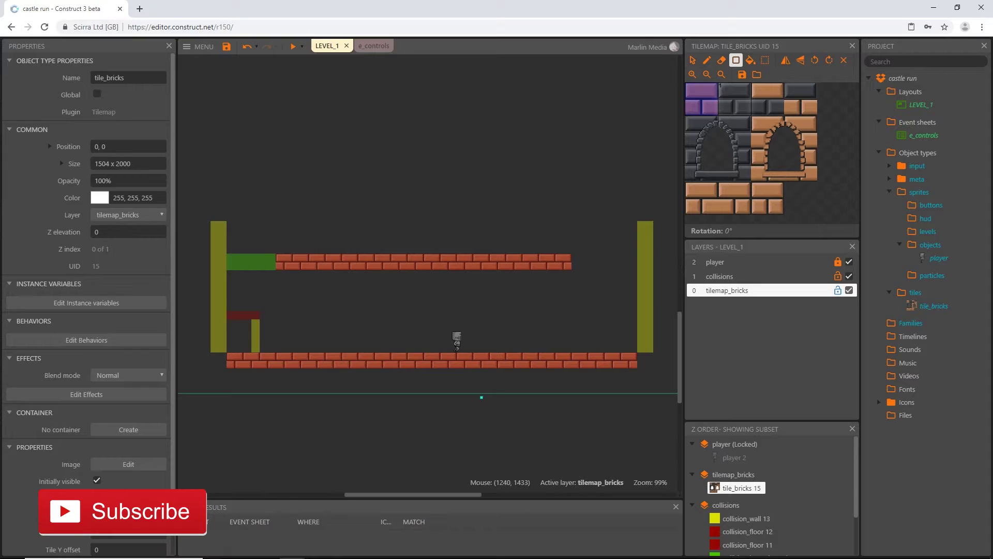
Step: Fill the background between the two side walls with the 2x2 dark brick pattern, extending it slightly above the walls
click(735, 98)
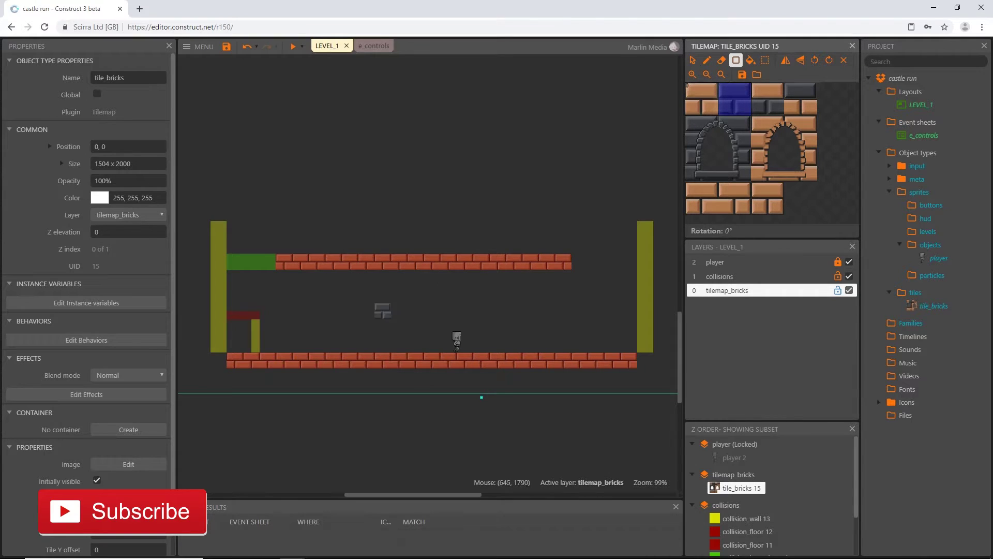
click(232, 343)
mouse_move(235, 339)
mouse_down()
mouse_move(584, 289)
mouse_move(628, 272)
mouse_move(613, 210)
mouse_move(581, 210)
mouse_move(613, 207)
mouse_move(230, 191)
mouse_up()
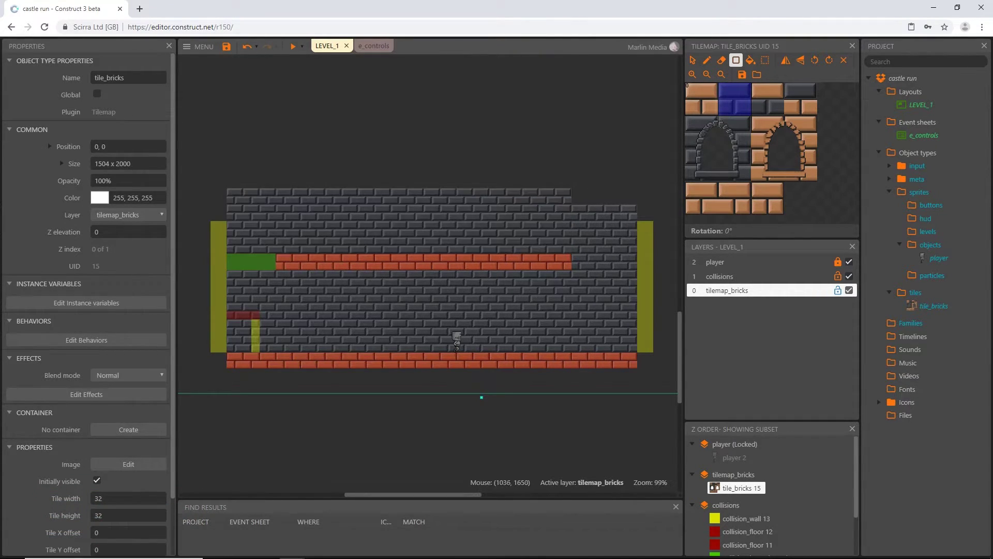
drag(629, 197, 584, 194)
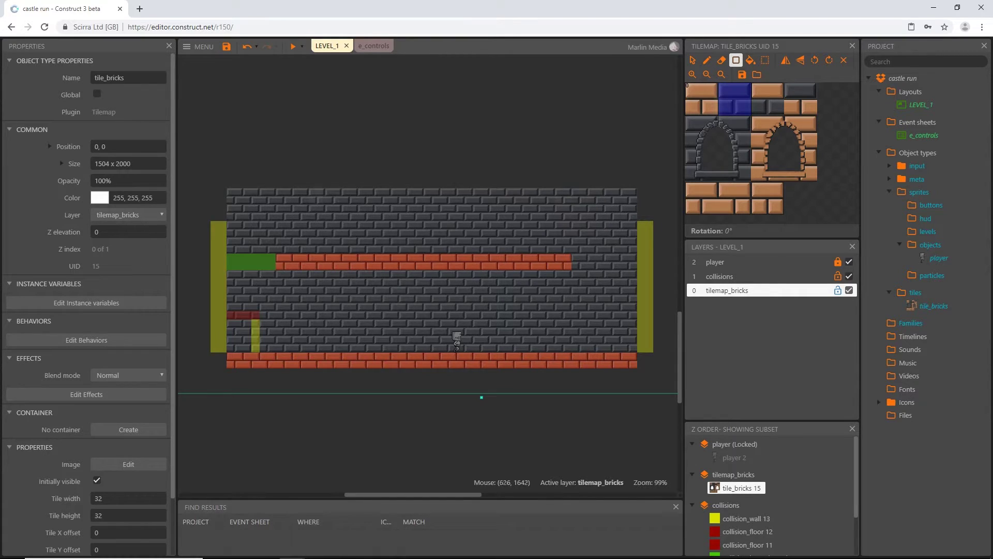